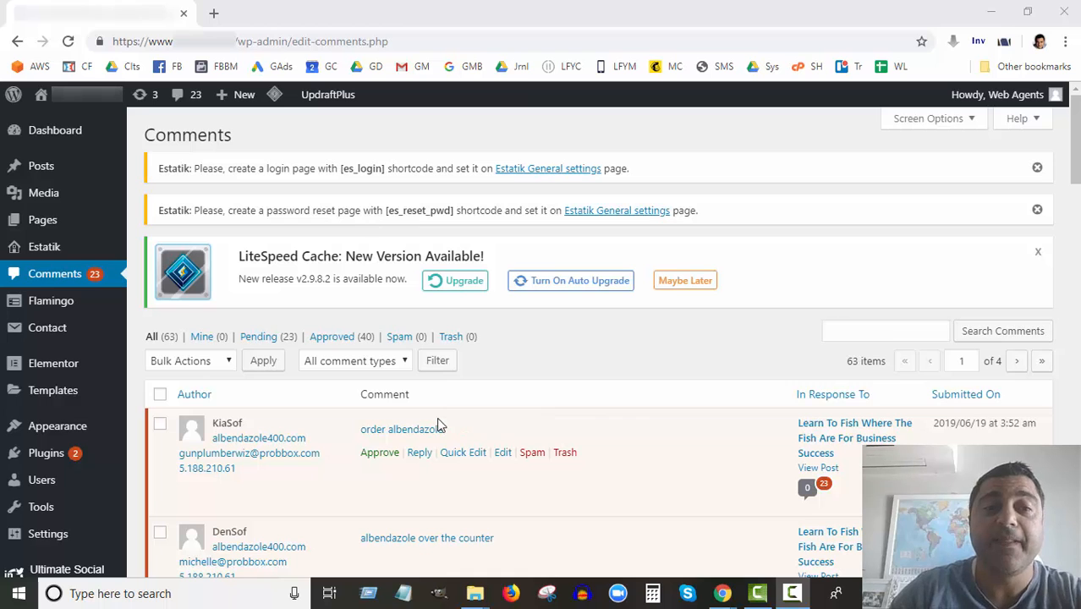
Open the Discussion Settings page from the Settings menu.
{"action": "scroll", "coordinate": [255, 425], "scroll_direction": "down", "scroll_amount": 4}
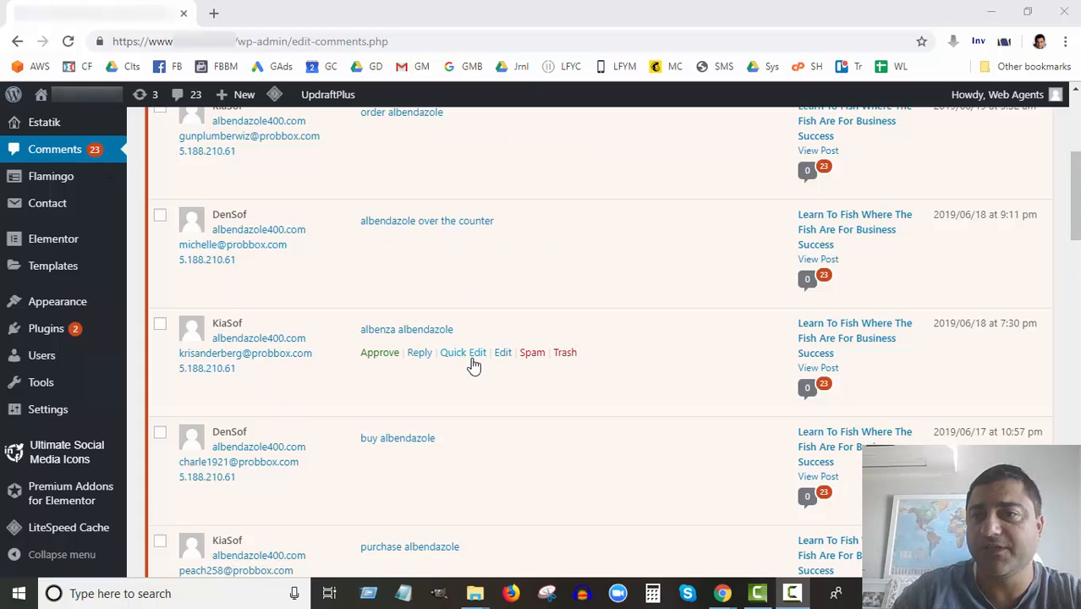
{"action": "scroll", "coordinate": [472, 363], "scroll_direction": "down", "scroll_amount": 1}
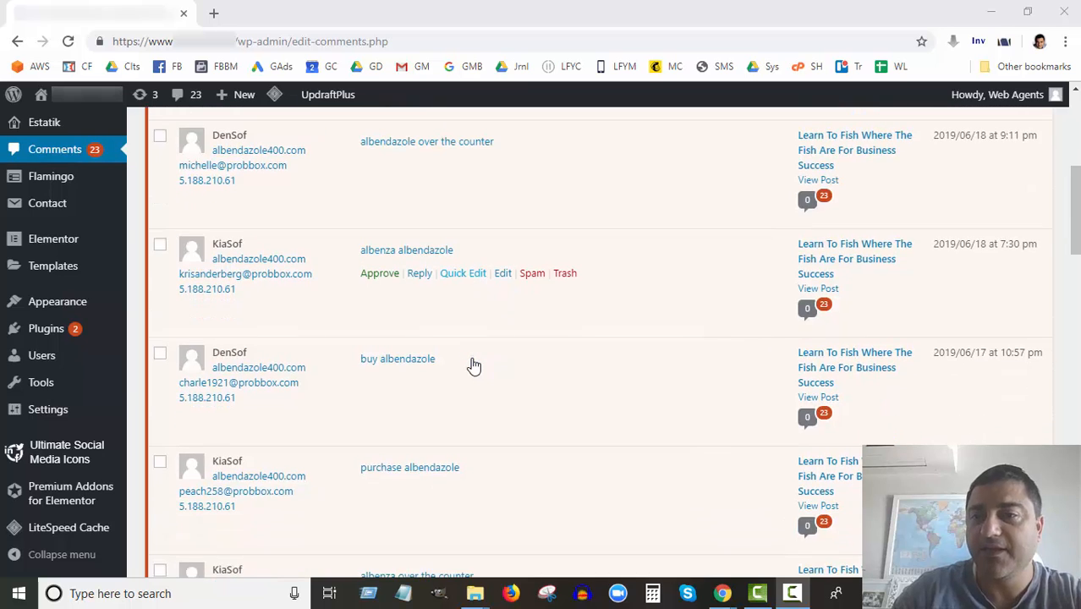
{"action": "scroll", "coordinate": [470, 364], "scroll_direction": "up", "scroll_amount": 2}
{"action": "scroll", "coordinate": [295, 356], "scroll_direction": "up", "scroll_amount": 3}
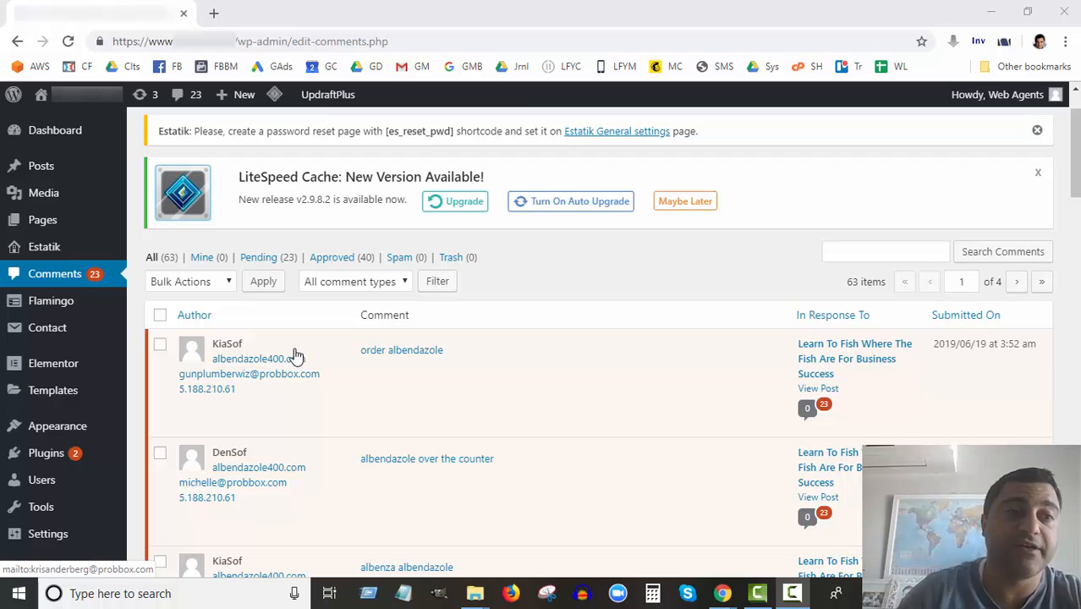
{"action": "scroll", "coordinate": [70, 445], "scroll_direction": "down", "scroll_amount": 8}
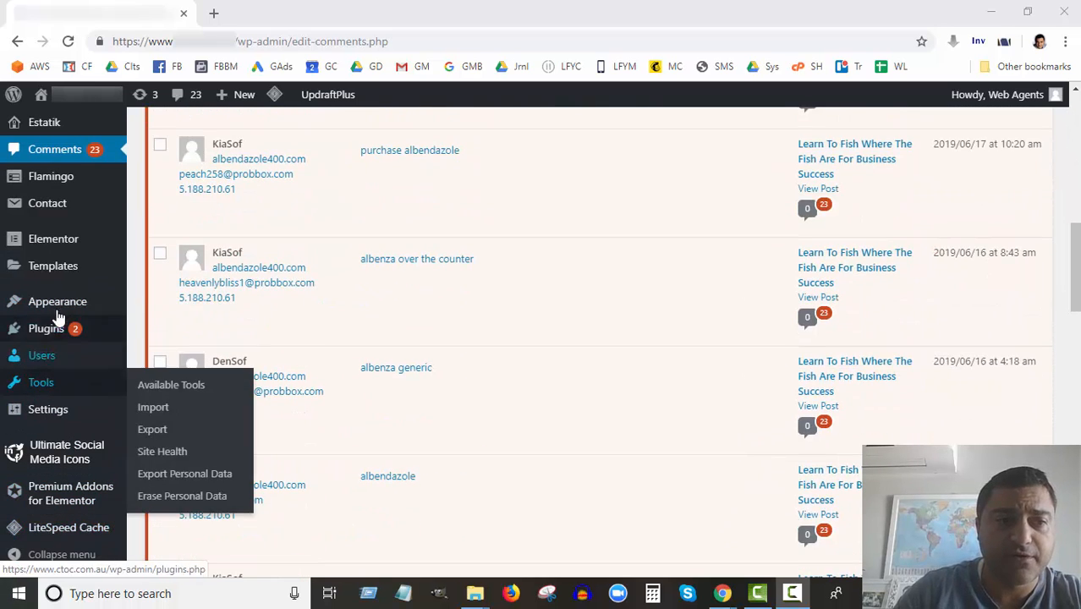
{"action": "mouse_move", "coordinate": [48, 409]}
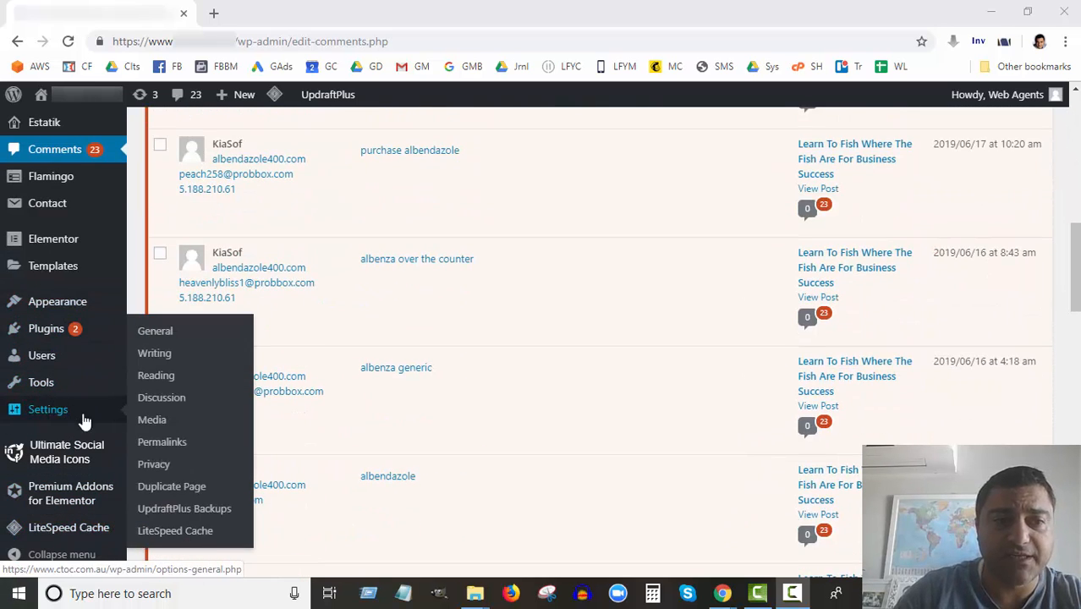
{"action": "left_click", "coordinate": [177, 402]}
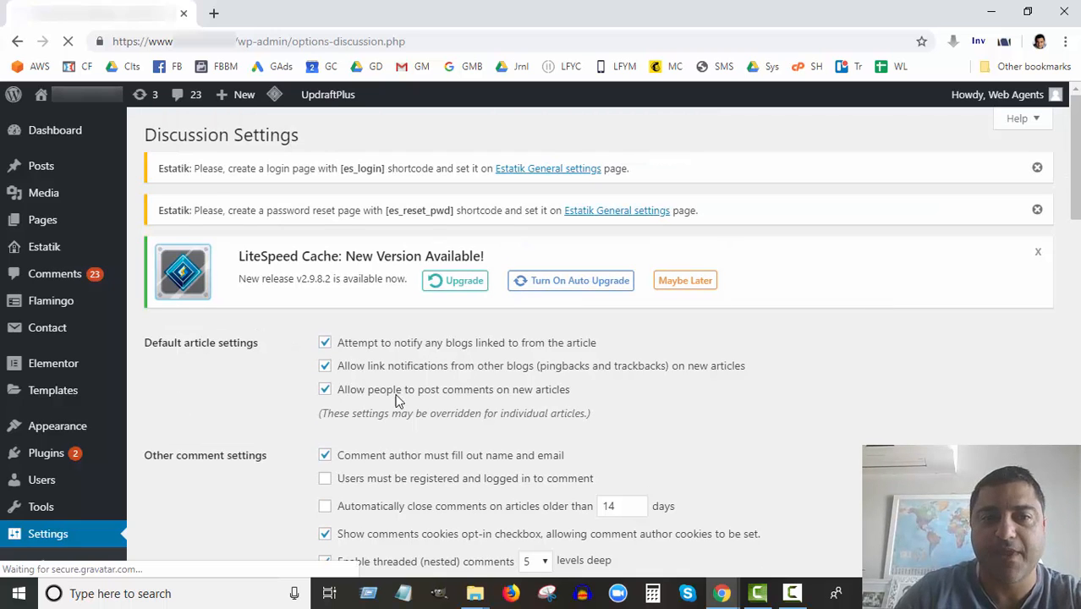
Review the Discussion Settings, where comments on new articles are still allowed.
{"action": "scroll", "coordinate": [437, 408], "scroll_direction": "down", "scroll_amount": 2}
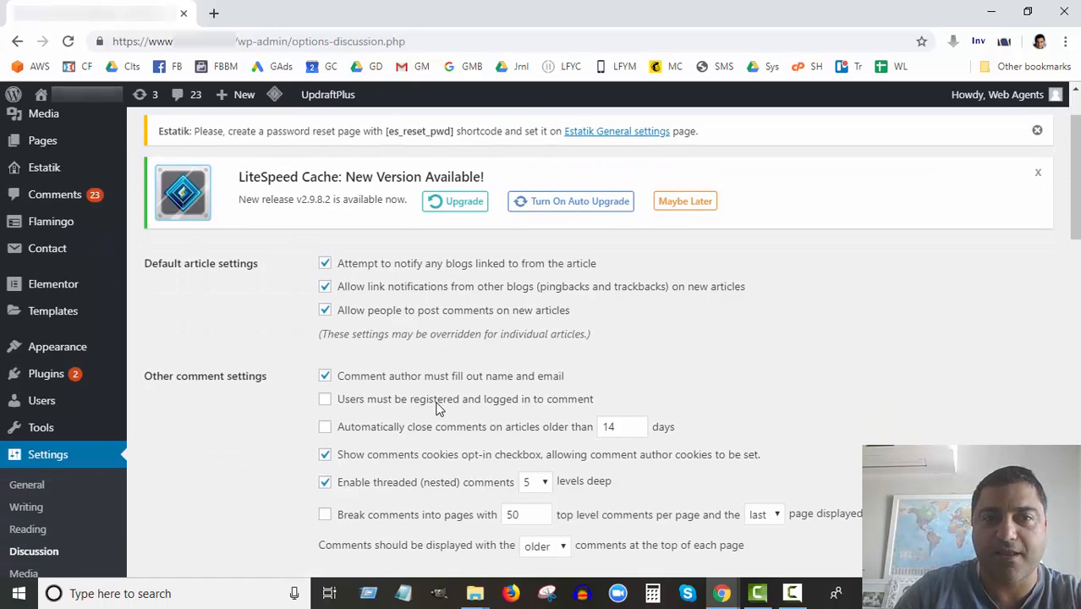
{"action": "scroll", "coordinate": [437, 409], "scroll_direction": "down", "scroll_amount": 4}
{"action": "scroll", "coordinate": [437, 409], "scroll_direction": "up", "scroll_amount": 4}
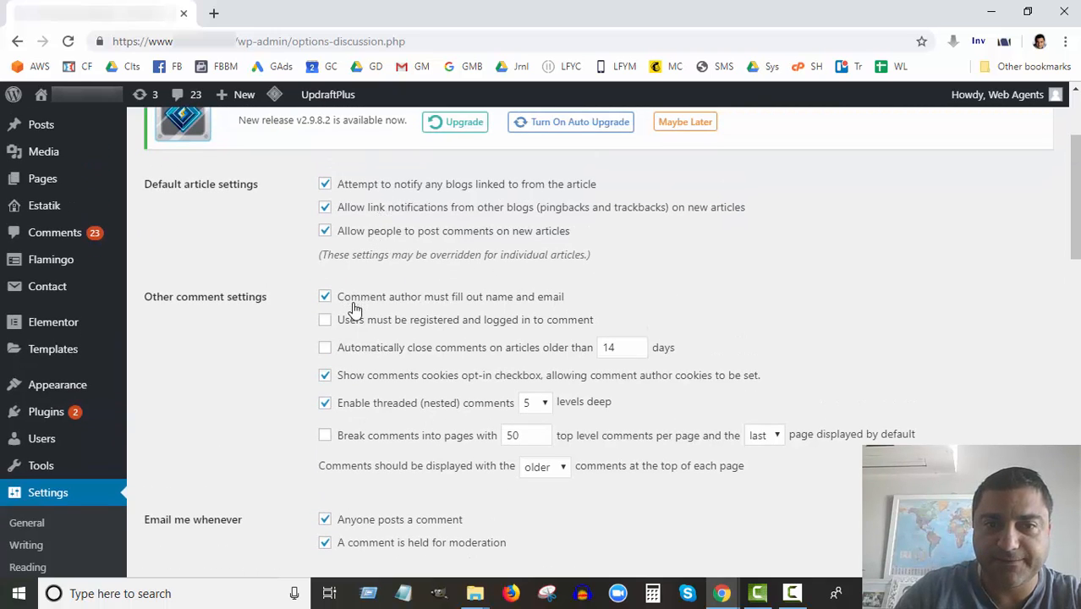
{"action": "scroll", "coordinate": [352, 306], "scroll_direction": "down", "scroll_amount": 1}
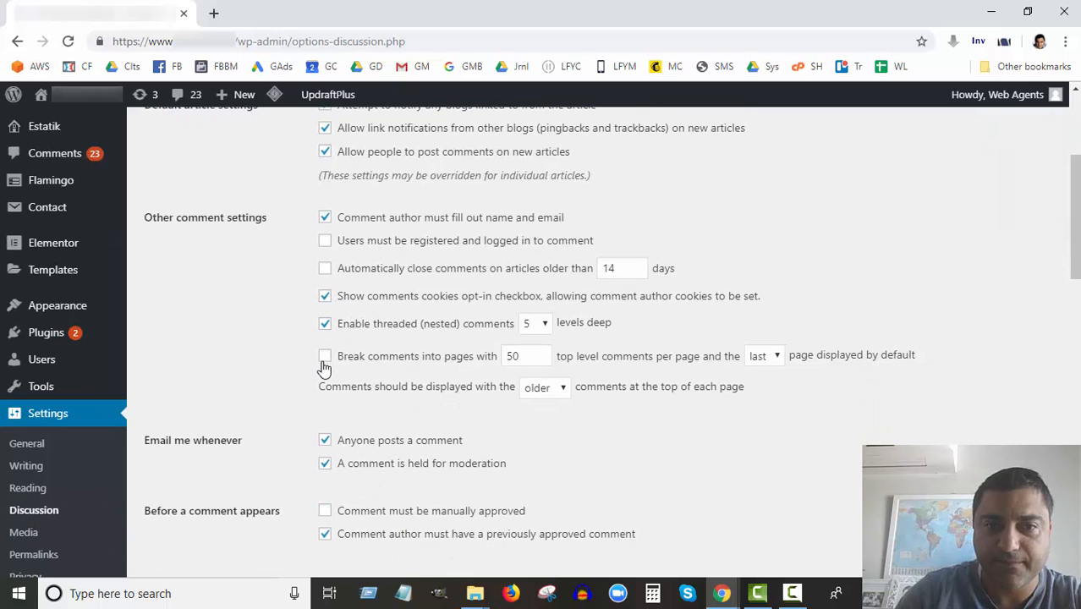
{"action": "scroll", "coordinate": [323, 369], "scroll_direction": "down", "scroll_amount": 1}
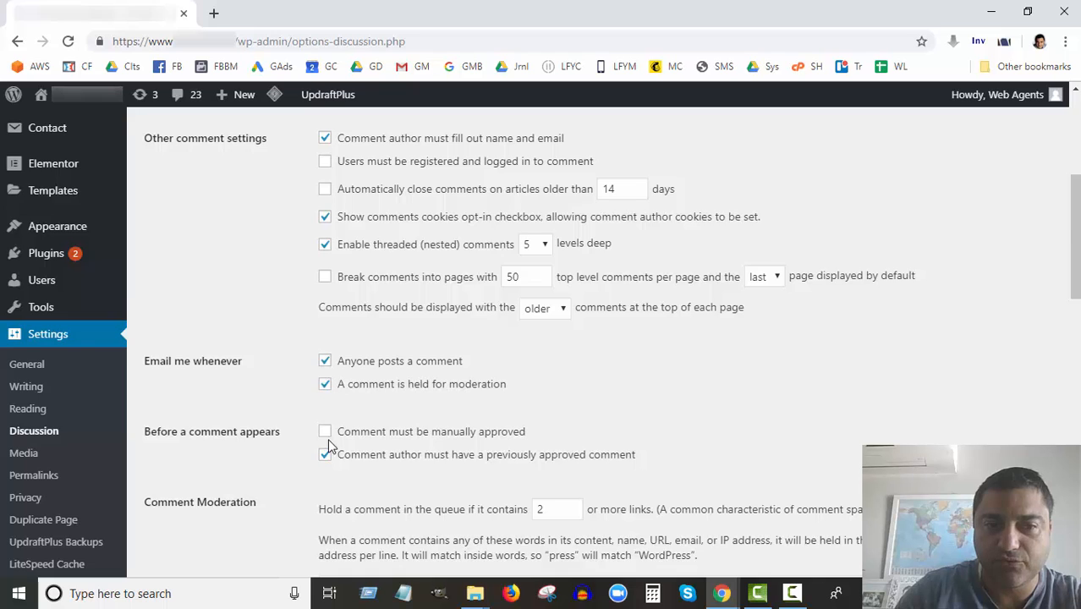
{"action": "scroll", "coordinate": [327, 438], "scroll_direction": "down", "scroll_amount": 3}
{"action": "scroll", "coordinate": [321, 422], "scroll_direction": "down", "scroll_amount": 3}
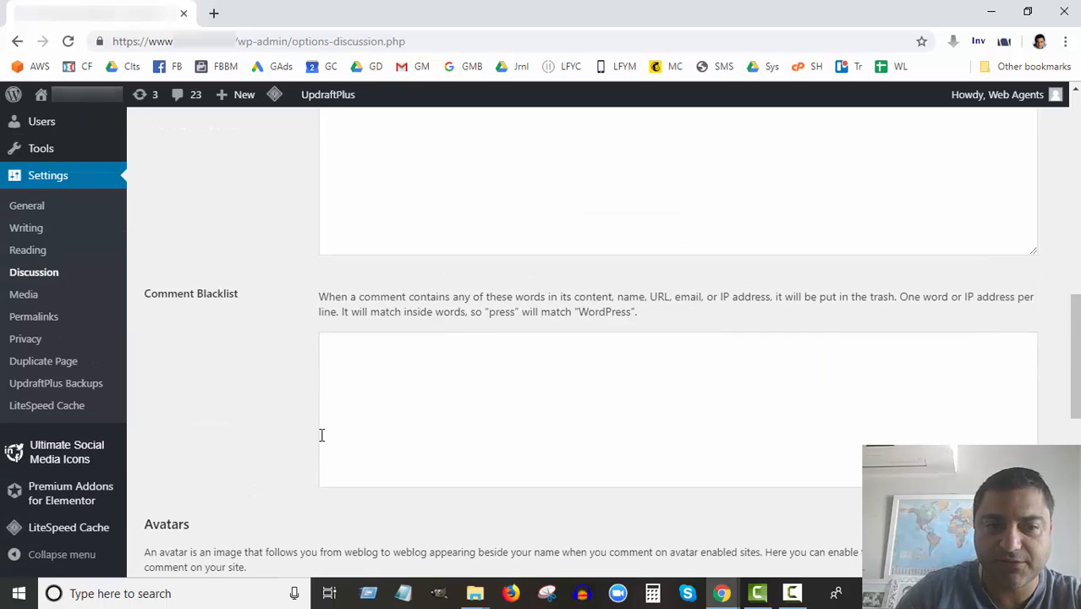
{"action": "scroll", "coordinate": [323, 435], "scroll_direction": "down", "scroll_amount": 3}
{"action": "scroll", "coordinate": [322, 441], "scroll_direction": "down", "scroll_amount": 4}
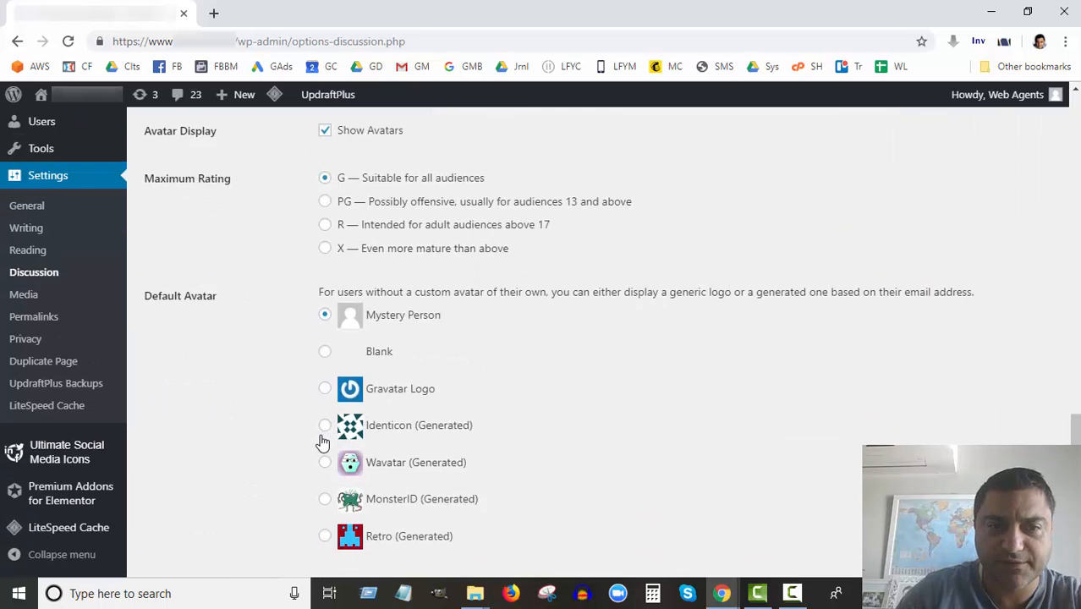
{"action": "scroll", "coordinate": [322, 442], "scroll_direction": "up", "scroll_amount": 3}
{"action": "scroll", "coordinate": [323, 442], "scroll_direction": "up", "scroll_amount": 15}
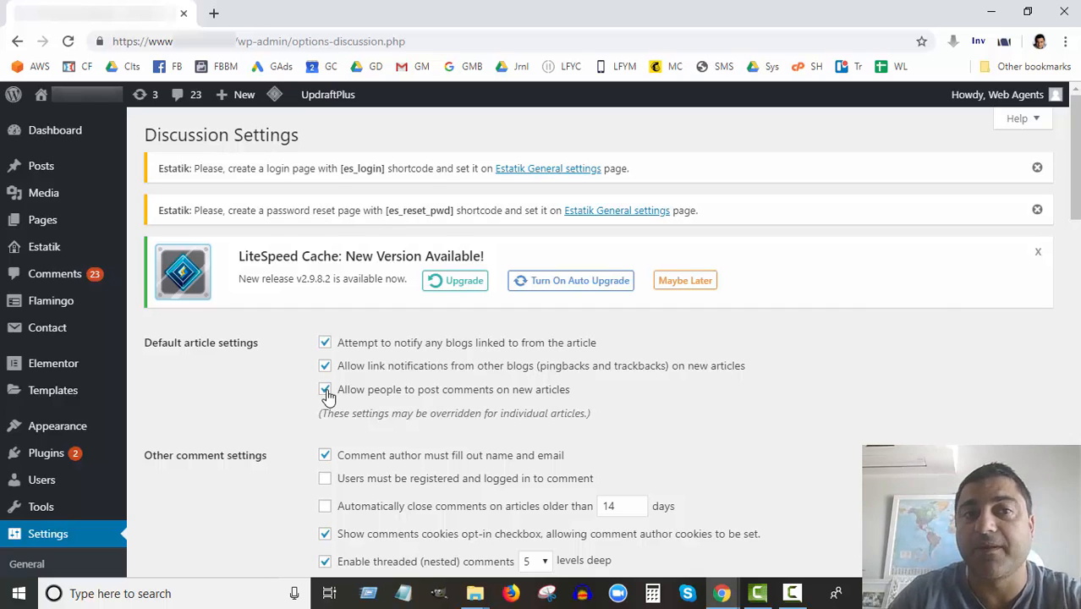
Go via Comments to Plugins > Installed Plugins, where Akismet Anti-Spam is listed but inactive.
{"action": "left_click", "coordinate": [66, 281]}
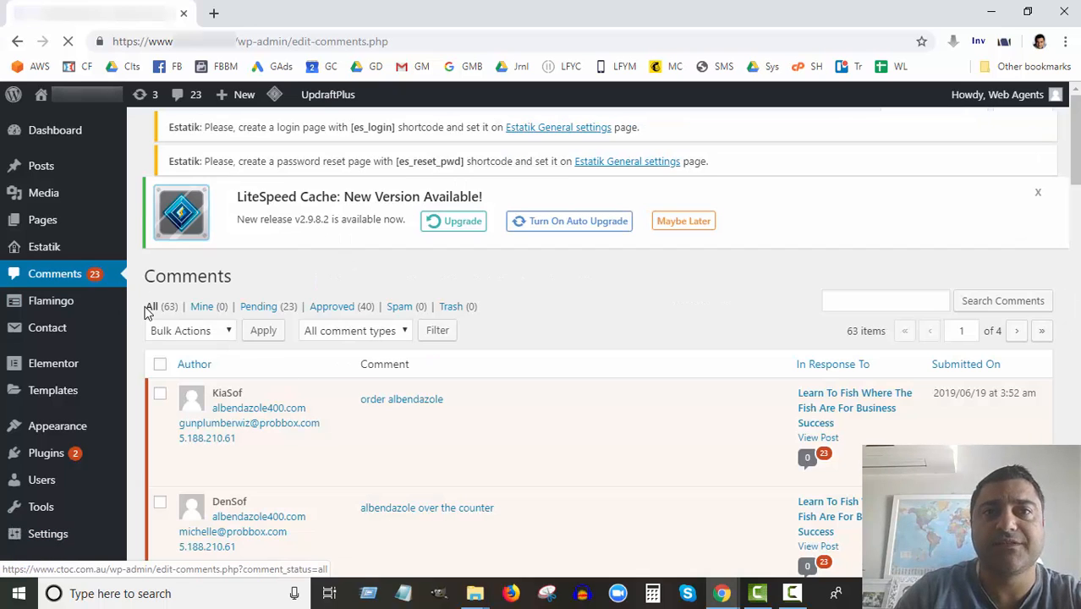
{"action": "left_click", "coordinate": [51, 459]}
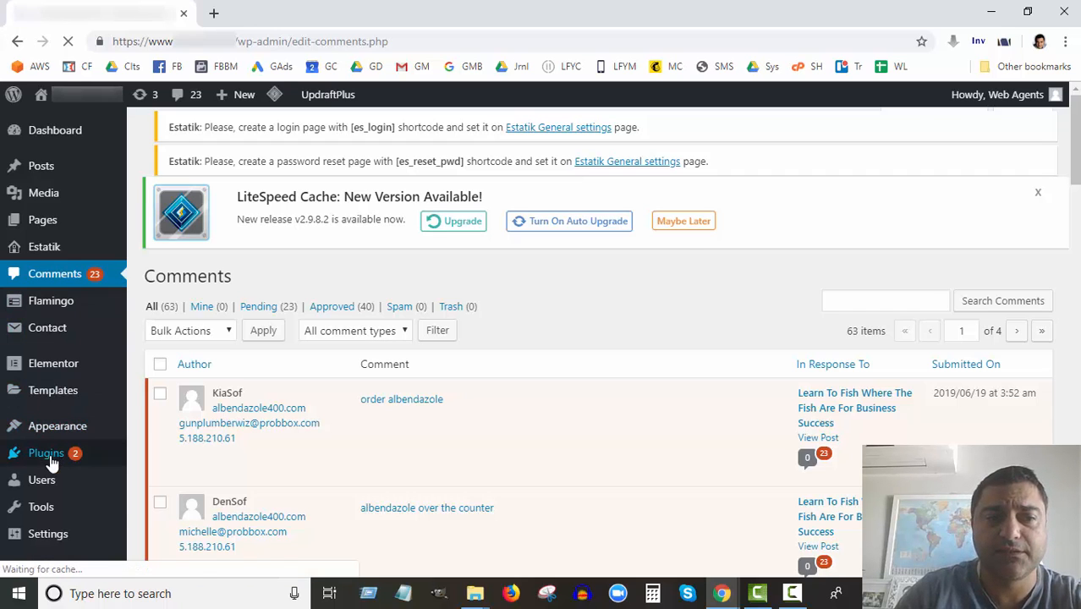
{"action": "mouse_move", "coordinate": [50, 459]}
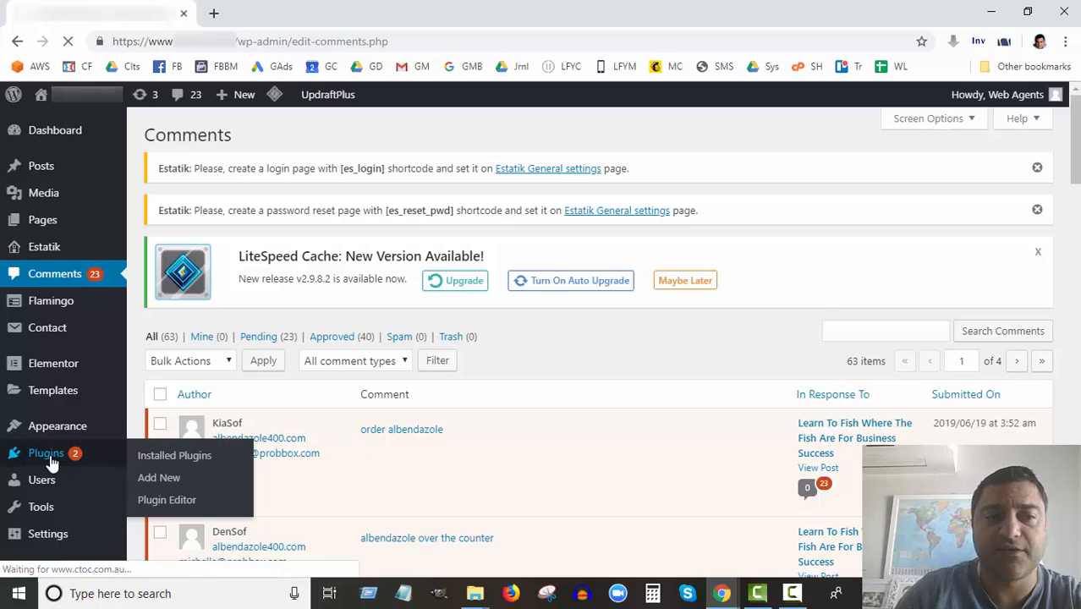
{"action": "left_click", "coordinate": [165, 455]}
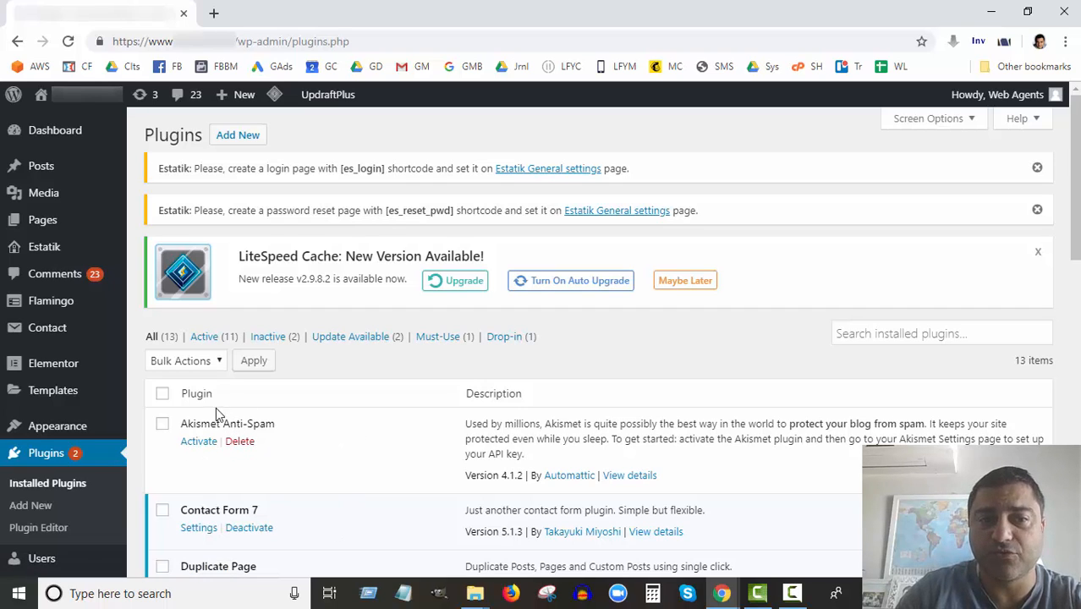
Activate Akismet Anti-Spam and bring up its 'Set up your Akismet account' page.
{"action": "left_click", "coordinate": [199, 443]}
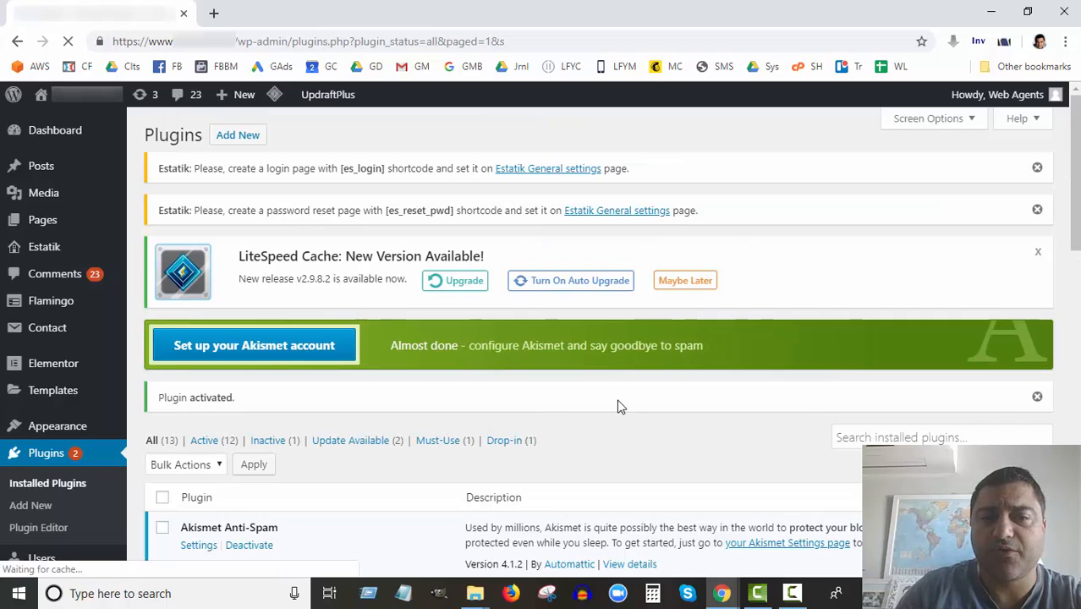
{"action": "left_click", "coordinate": [285, 353]}
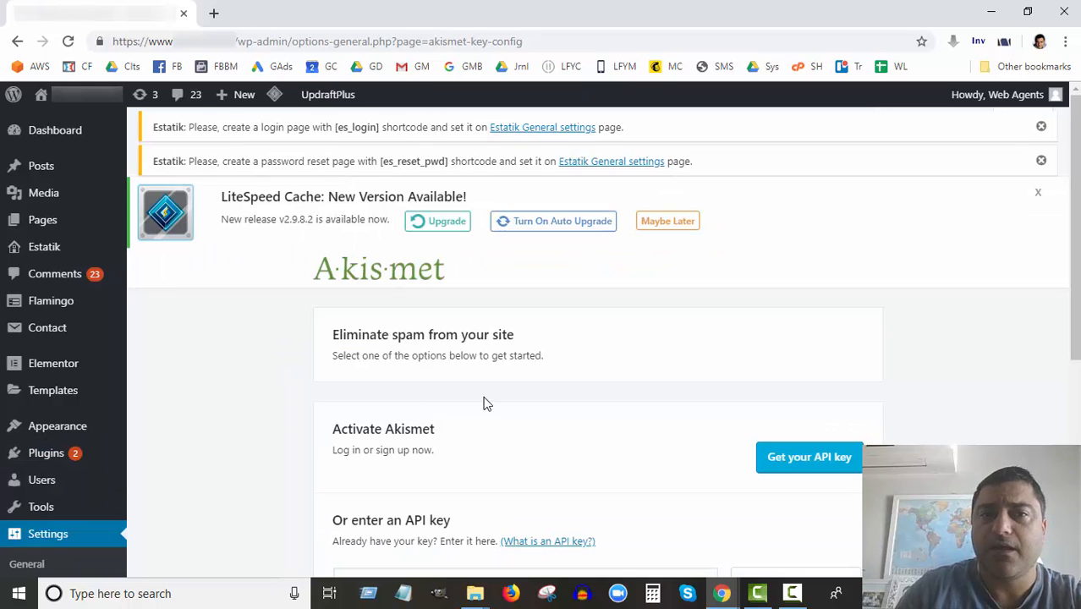
{"action": "scroll", "coordinate": [732, 322], "scroll_direction": "down", "scroll_amount": 1}
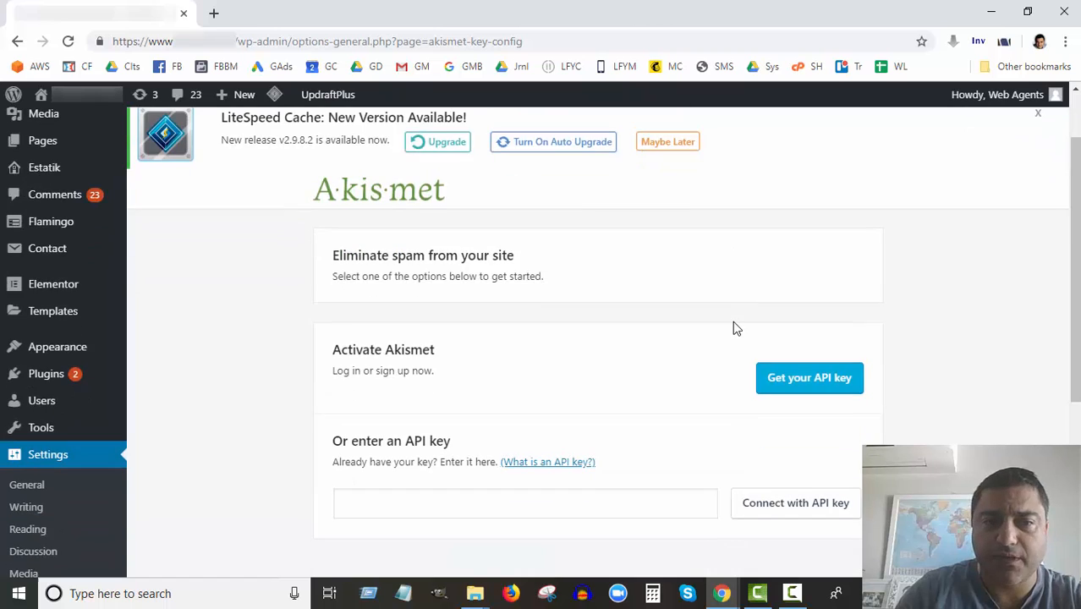
{"action": "scroll", "coordinate": [733, 324], "scroll_direction": "down", "scroll_amount": 1}
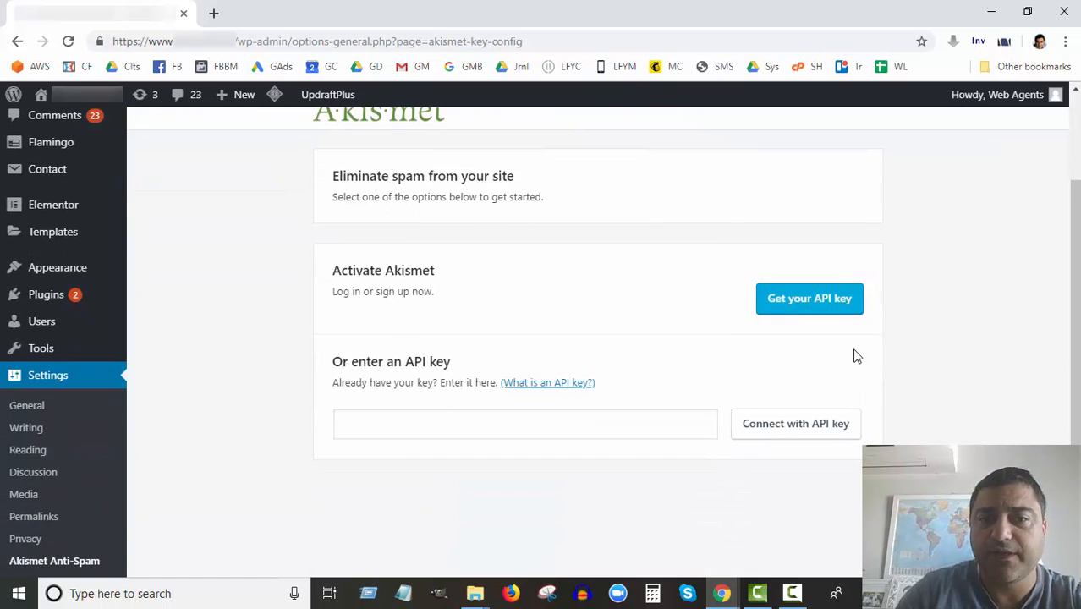
Request an API key and choose ACTIVATE AKISMET on akismet.com to reach the sign-up form.
{"action": "left_click", "coordinate": [796, 306]}
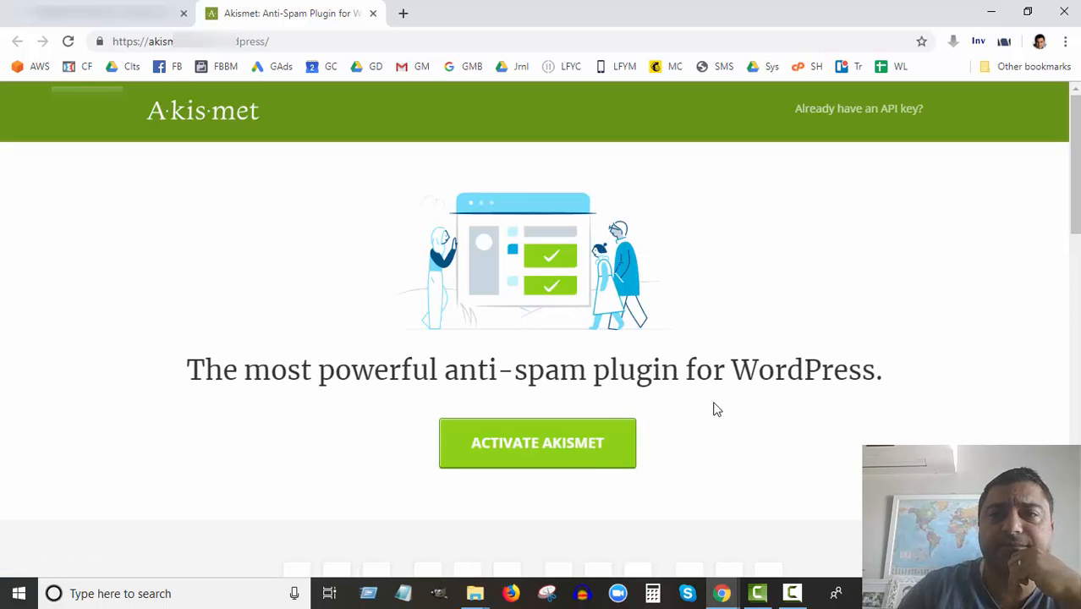
{"action": "left_click", "coordinate": [535, 446]}
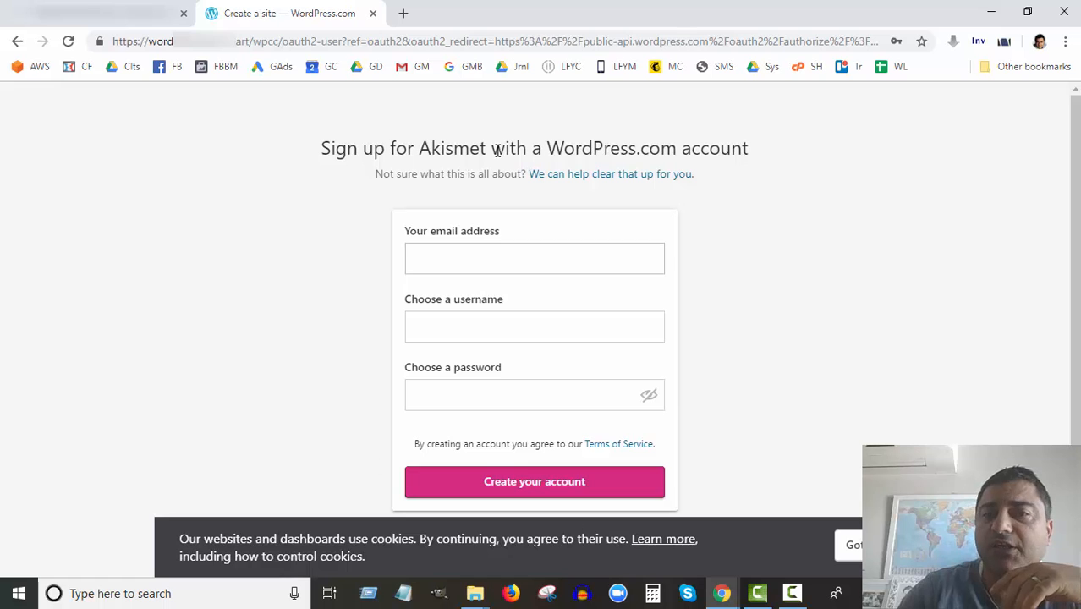
Create the WordPress.com account with the saved e-mail, a chosen username and a password.
{"action": "left_click", "coordinate": [428, 255]}
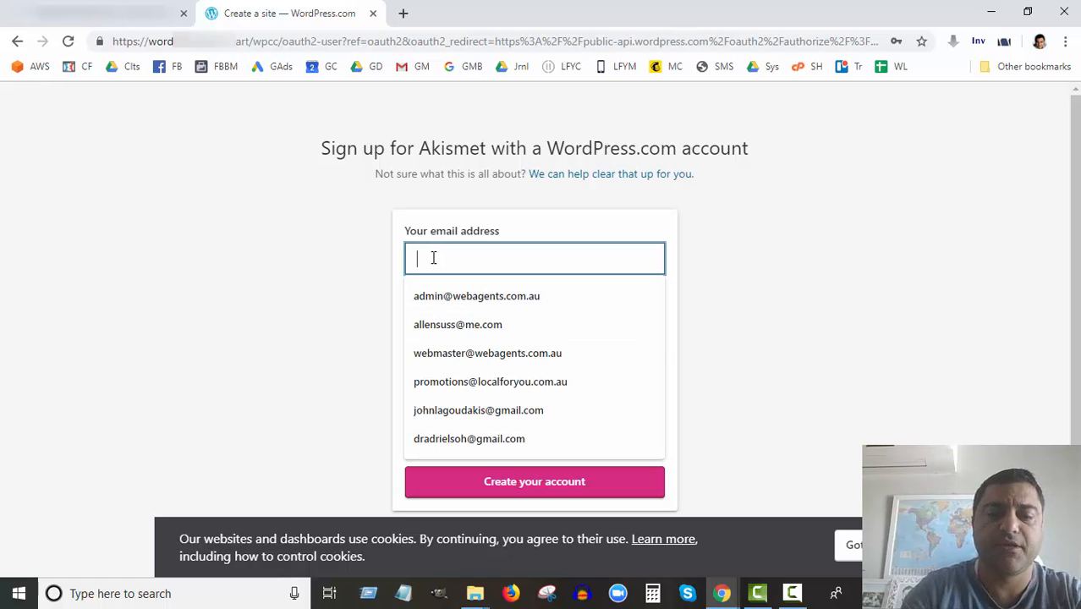
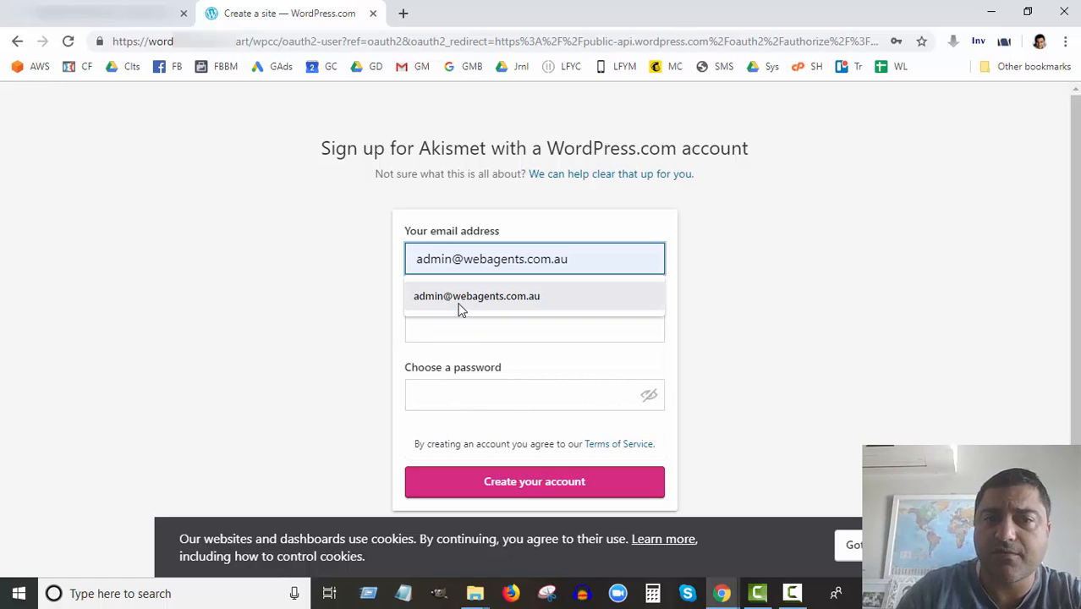
{"action": "left_click", "coordinate": [461, 305]}
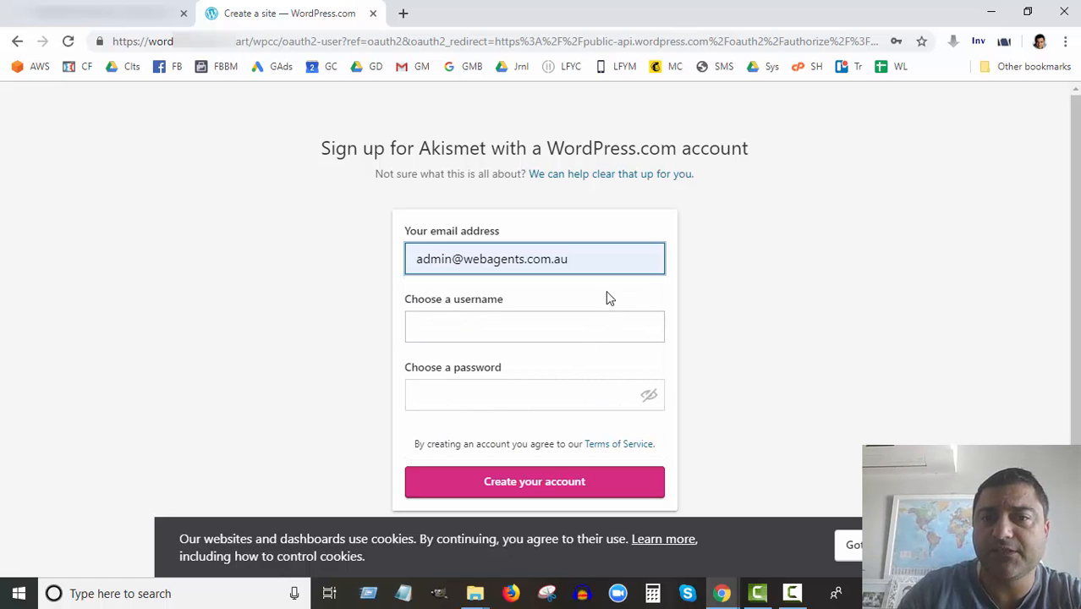
{"action": "left_click", "coordinate": [461, 326]}
{"action": "type", "text": "weba"}
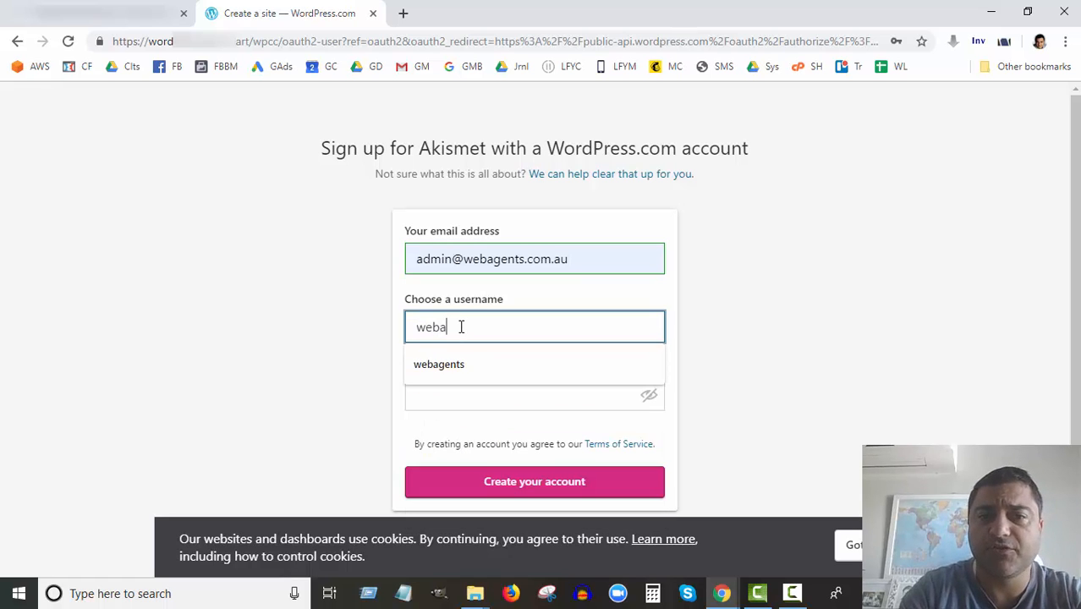
{"action": "type", "text": "gentsnorth"}
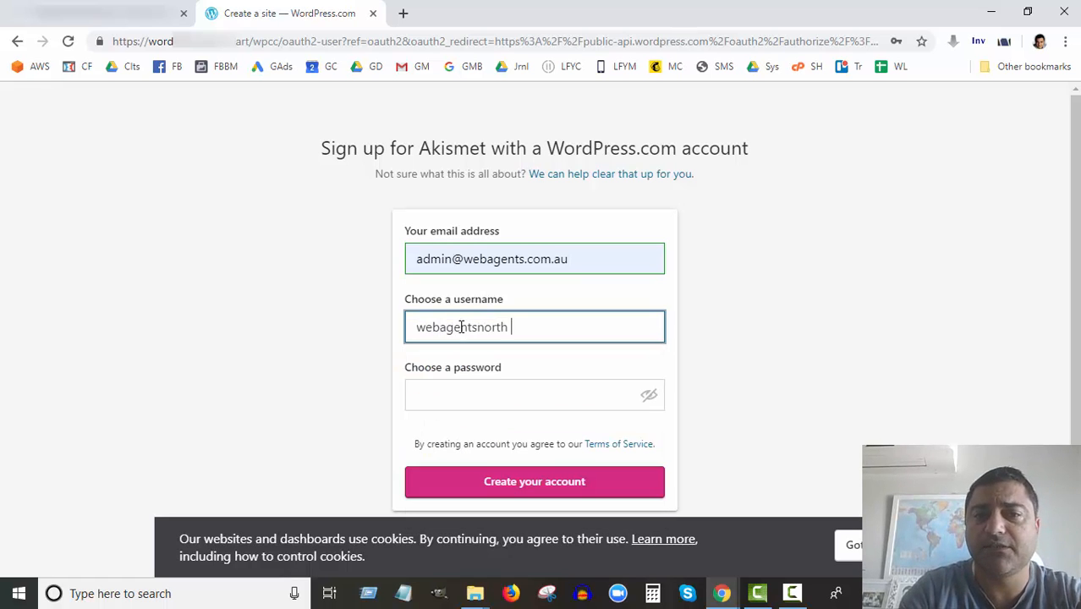
{"action": "key", "text": "BackSpace"}
{"action": "type", "text": "lakes"}
{"action": "key", "text": "Tab"}
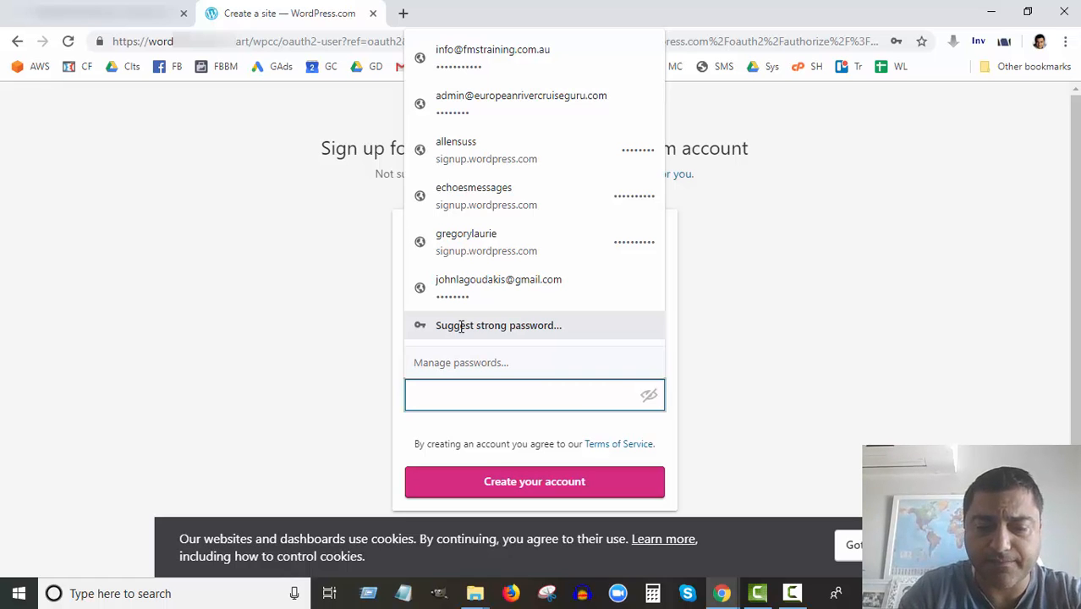
{"action": "type", "text": "••"}
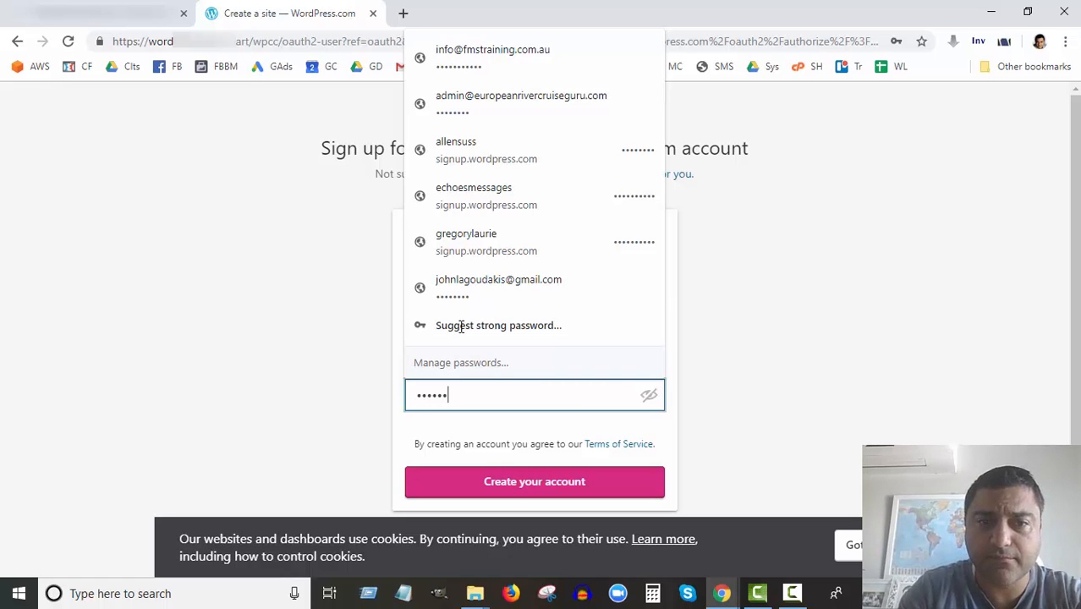
{"action": "type", "text": "••••••••"}
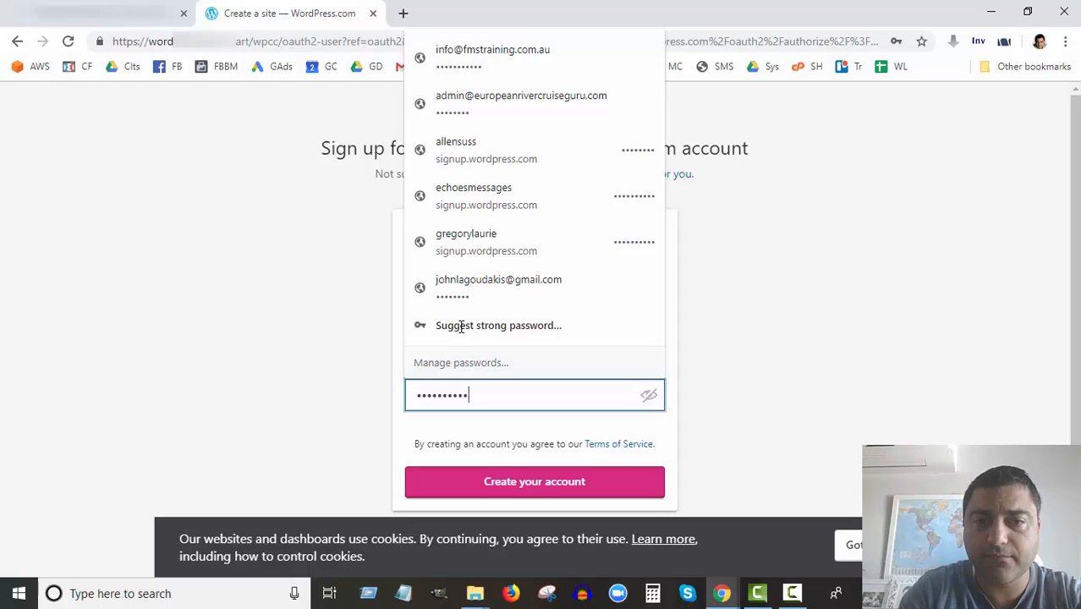
{"action": "type", "text": "•••"}
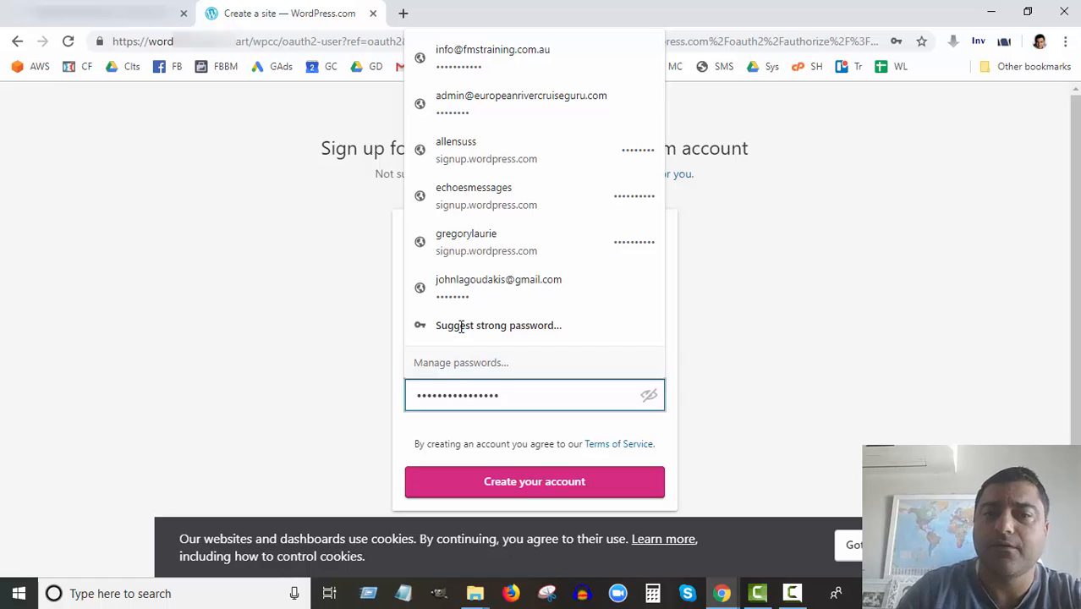
{"action": "left_click", "coordinate": [538, 486]}
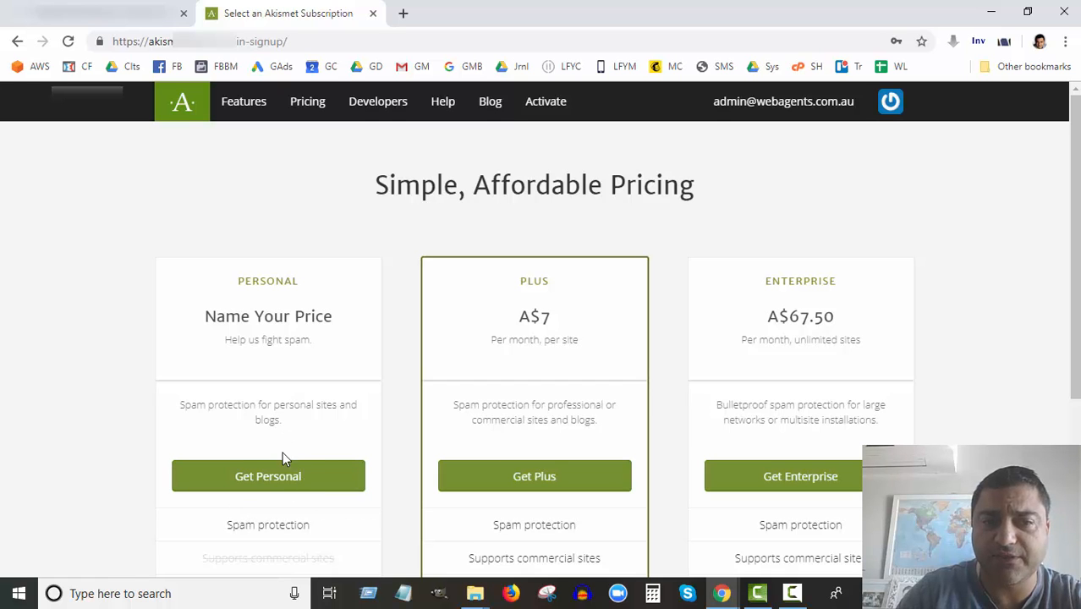
Pick the Personal plan and slide its yearly price down to A$0.
{"action": "scroll", "coordinate": [286, 468], "scroll_direction": "down", "scroll_amount": 2}
{"action": "scroll", "coordinate": [285, 468], "scroll_direction": "up", "scroll_amount": 2}
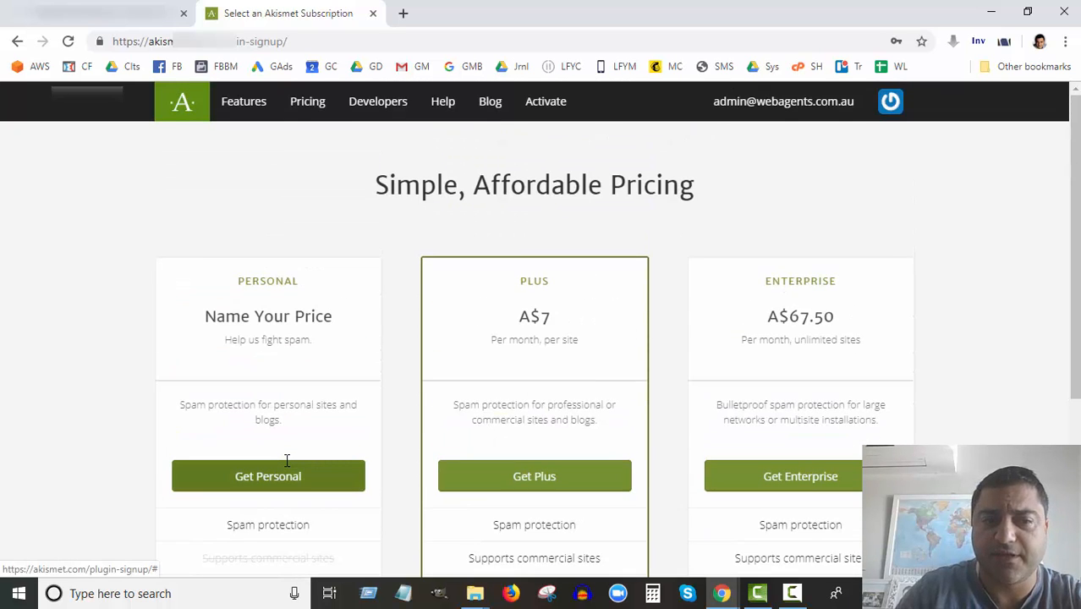
{"action": "left_click", "coordinate": [240, 477]}
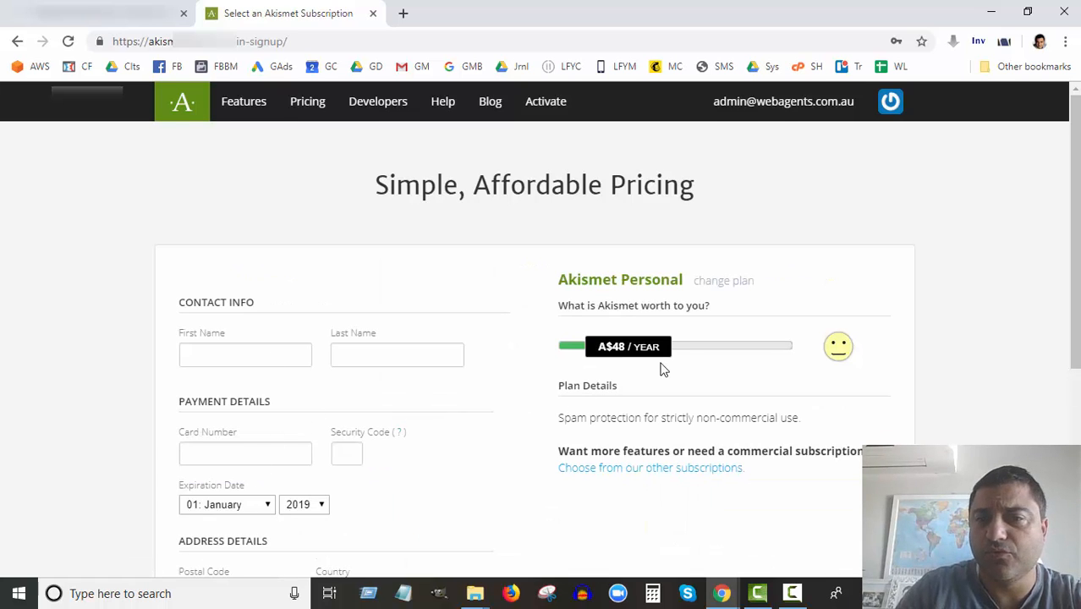
{"action": "left_click_drag", "start_coordinate": [629, 353], "coordinate": [606, 355]}
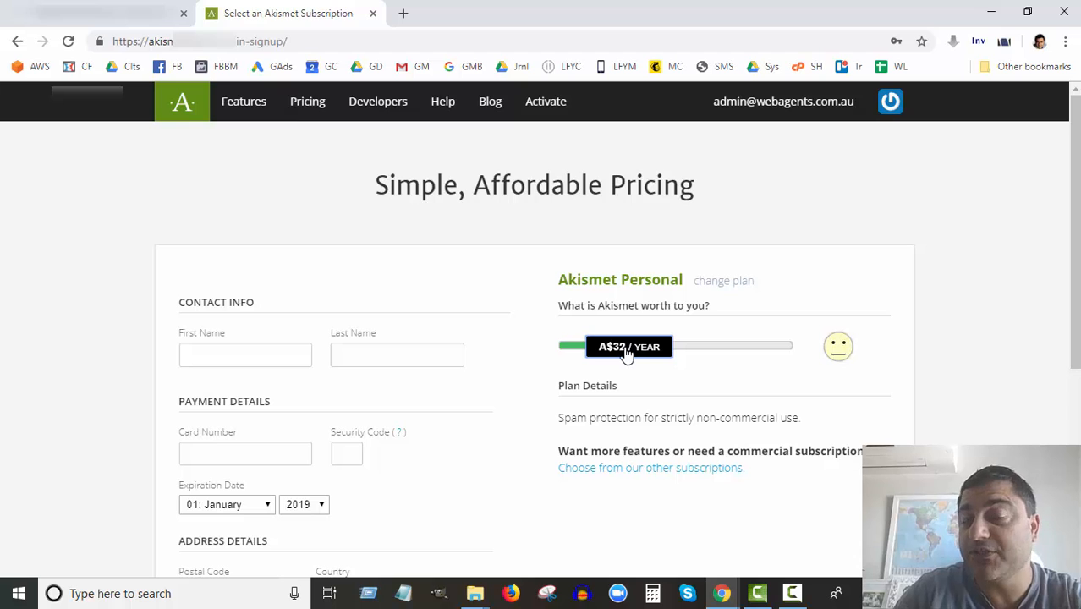
{"action": "left_click_drag", "start_coordinate": [627, 354], "coordinate": [516, 352]}
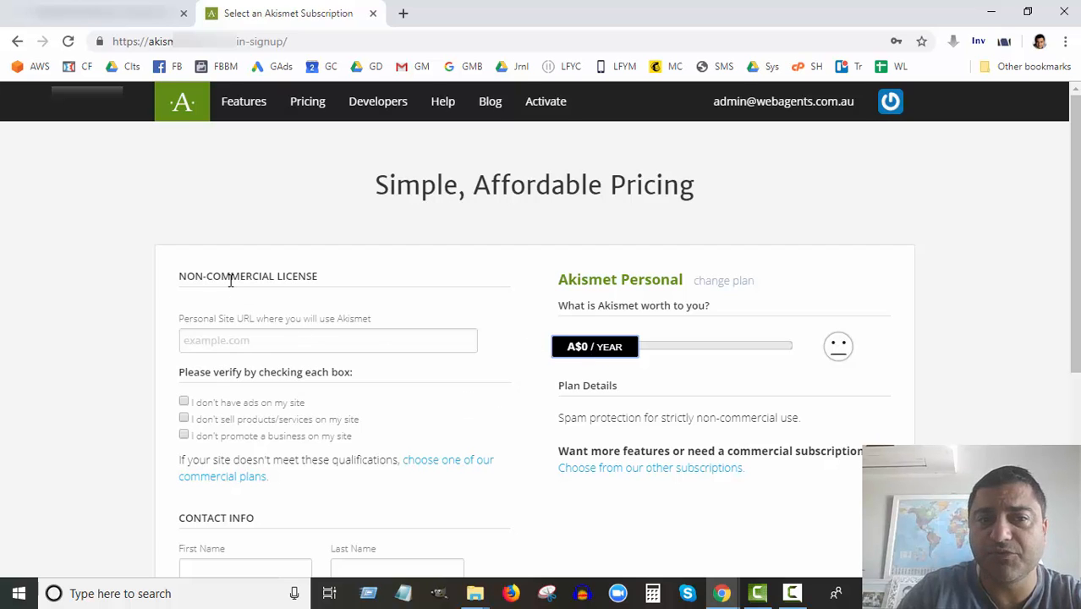
Enter the site URL and tick the no-ads and no-products eligibility confirmations.
{"action": "left_click", "coordinate": [245, 341]}
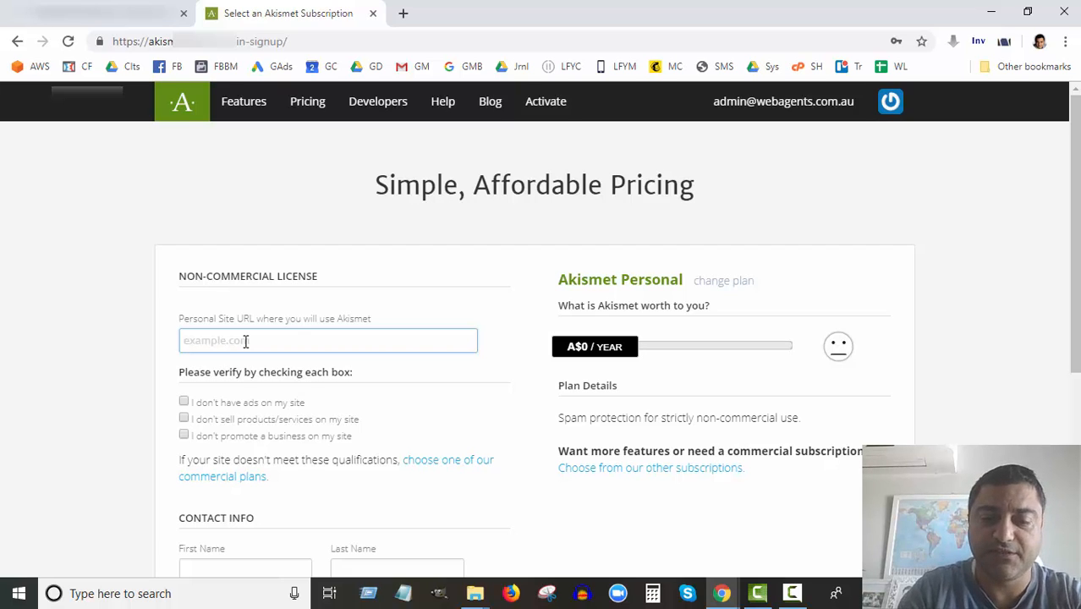
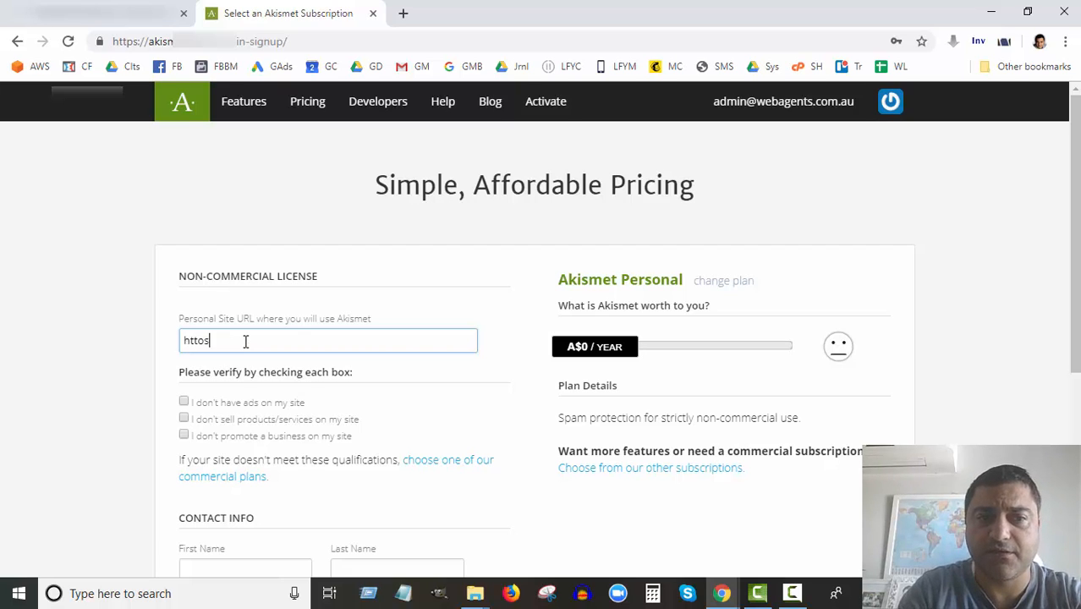
{"action": "key", "text": "BackSpace"}
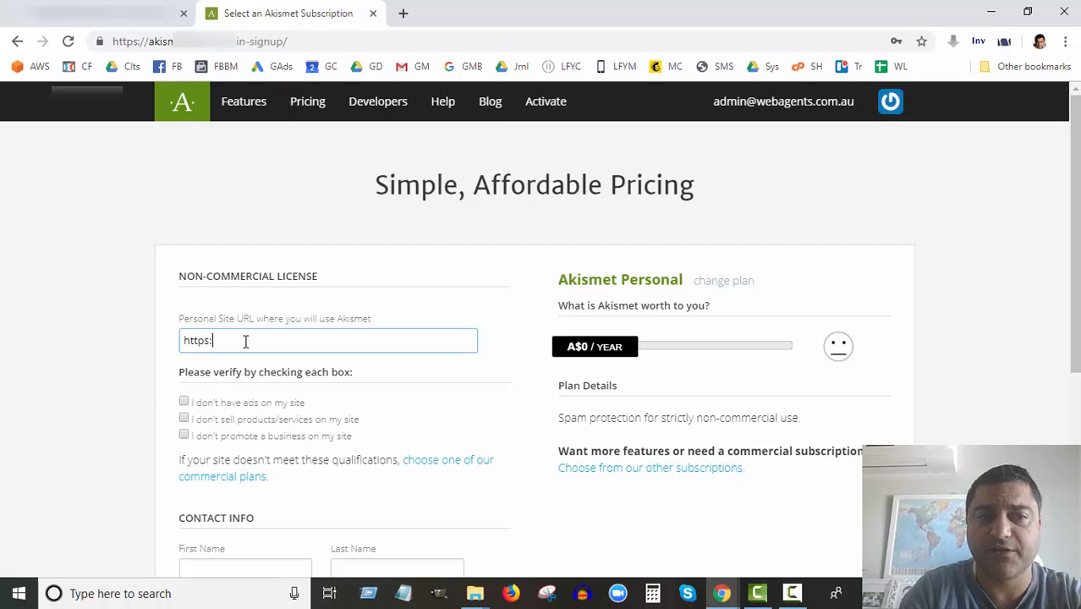
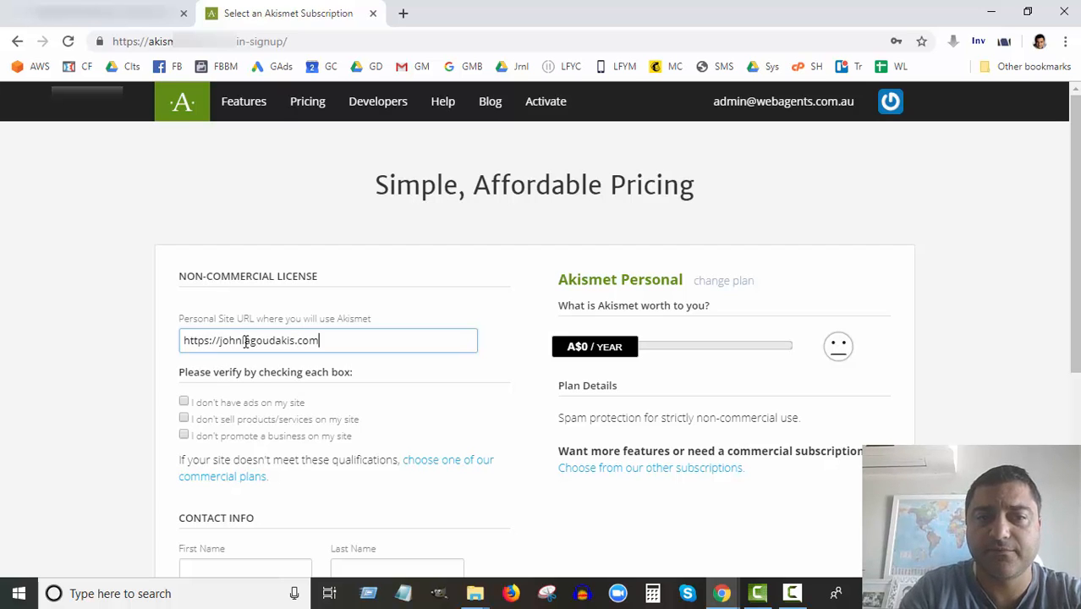
{"action": "left_click", "coordinate": [245, 340]}
{"action": "type", "text": "la"}
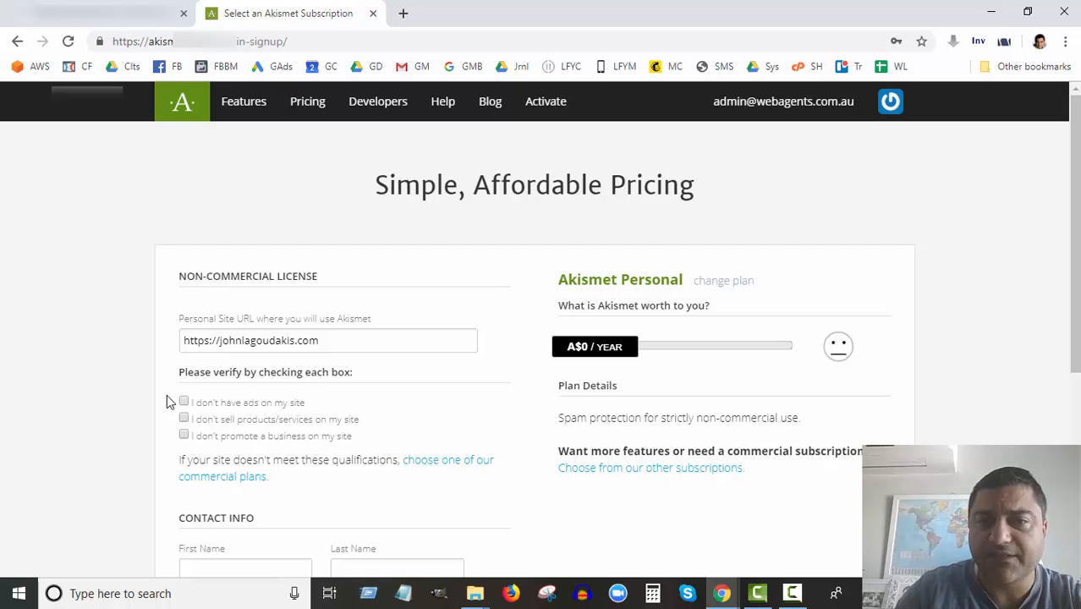
{"action": "left_click", "coordinate": [184, 403]}
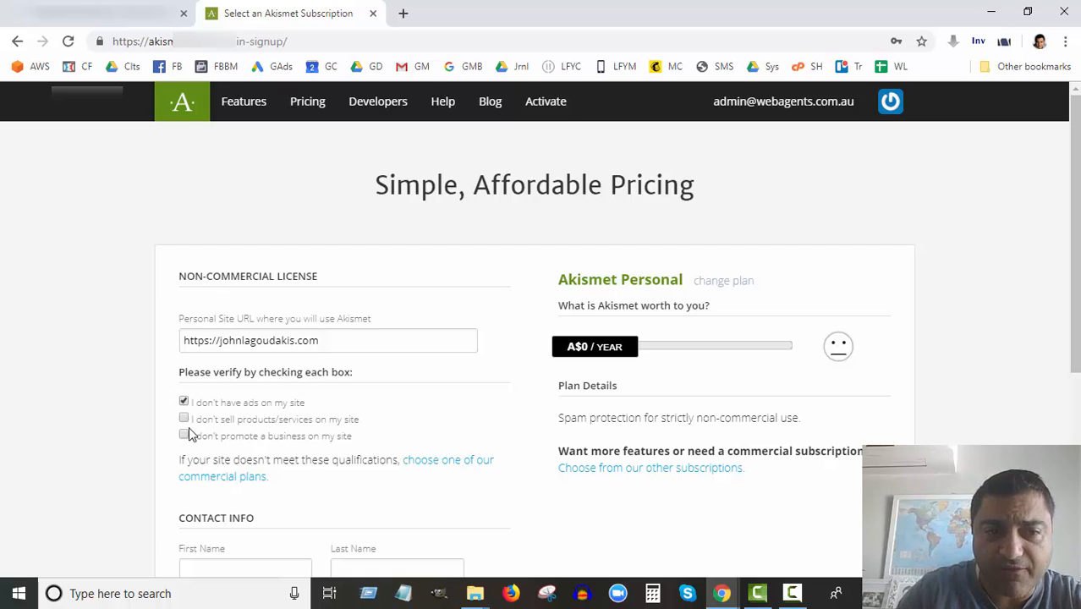
{"action": "left_click", "coordinate": [184, 421]}
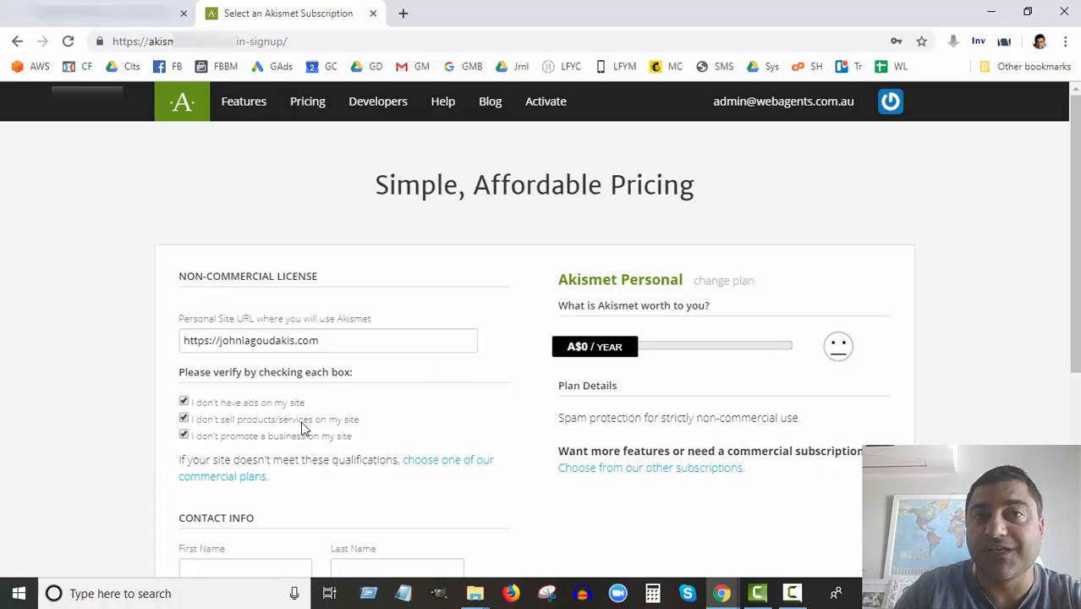
Fill in the contact's first and last name and submit the Personal subscription form.
{"action": "scroll", "coordinate": [302, 429], "scroll_direction": "down", "scroll_amount": 1}
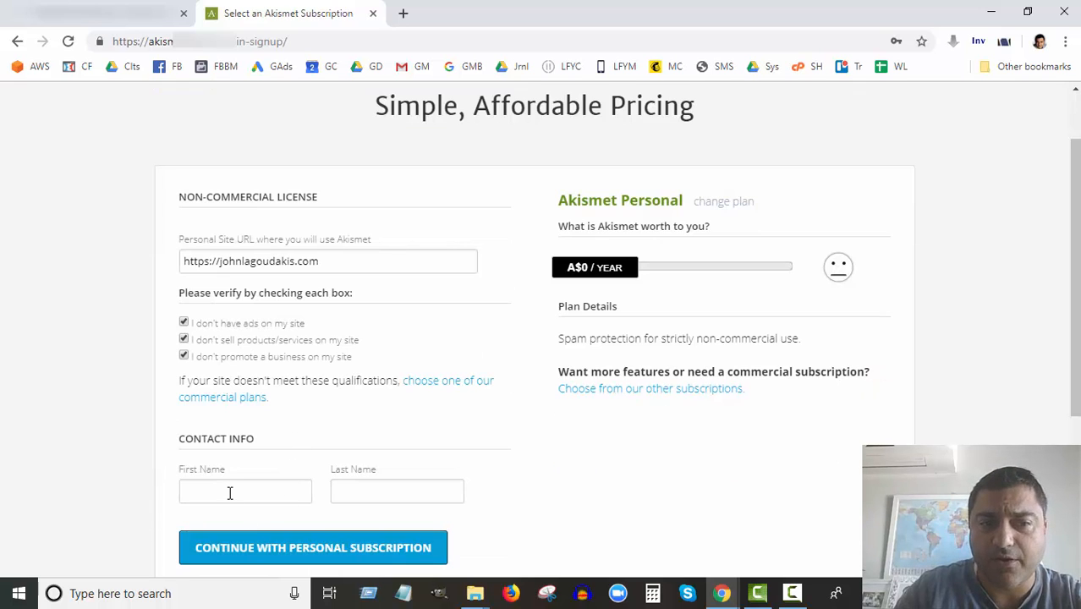
{"action": "left_click", "coordinate": [229, 493]}
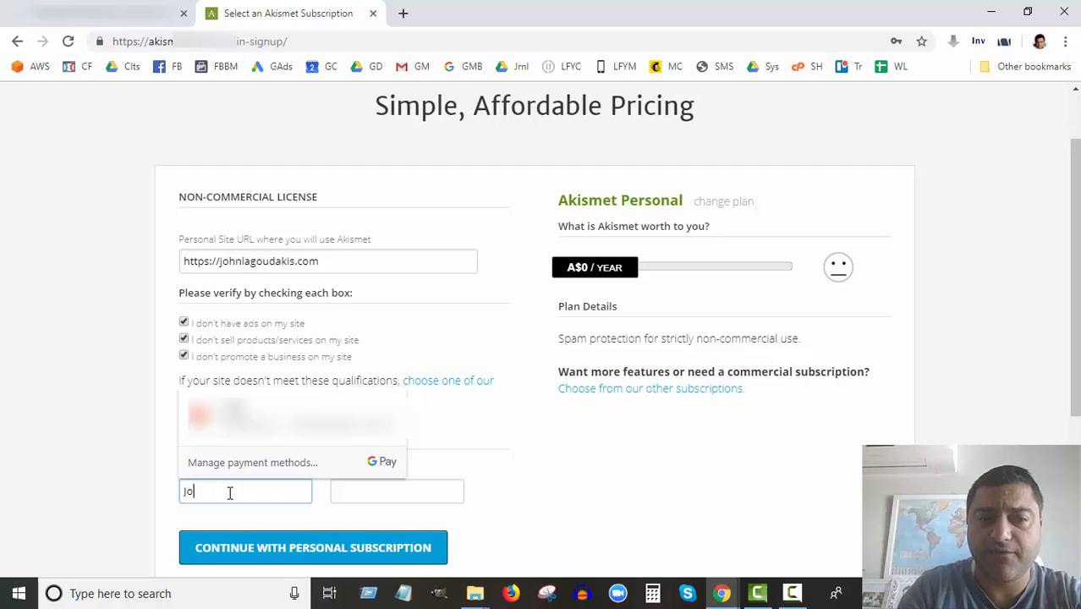
{"action": "key", "text": "Tab"}
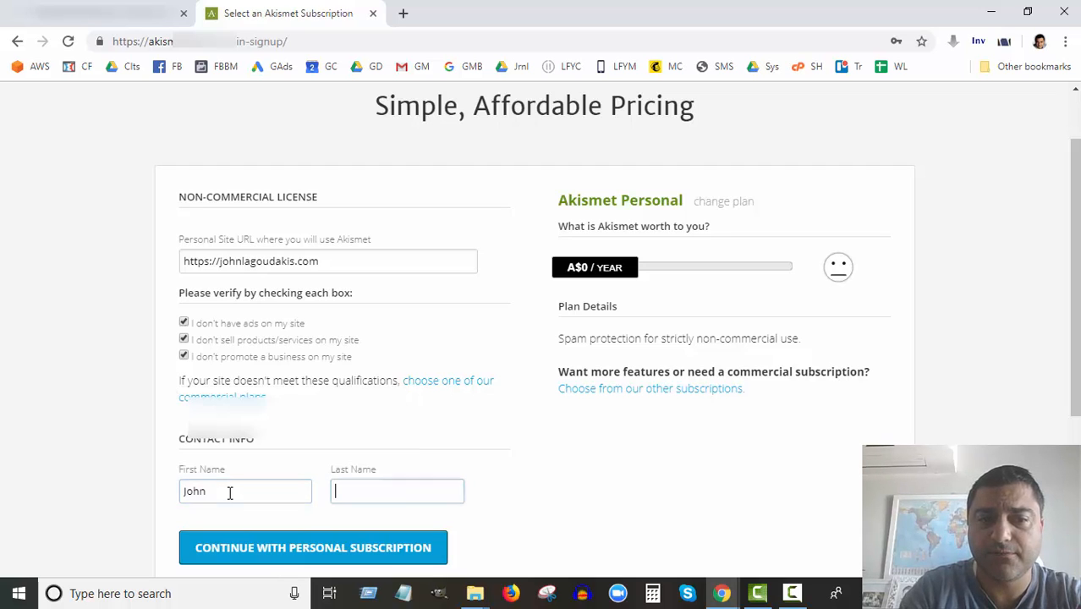
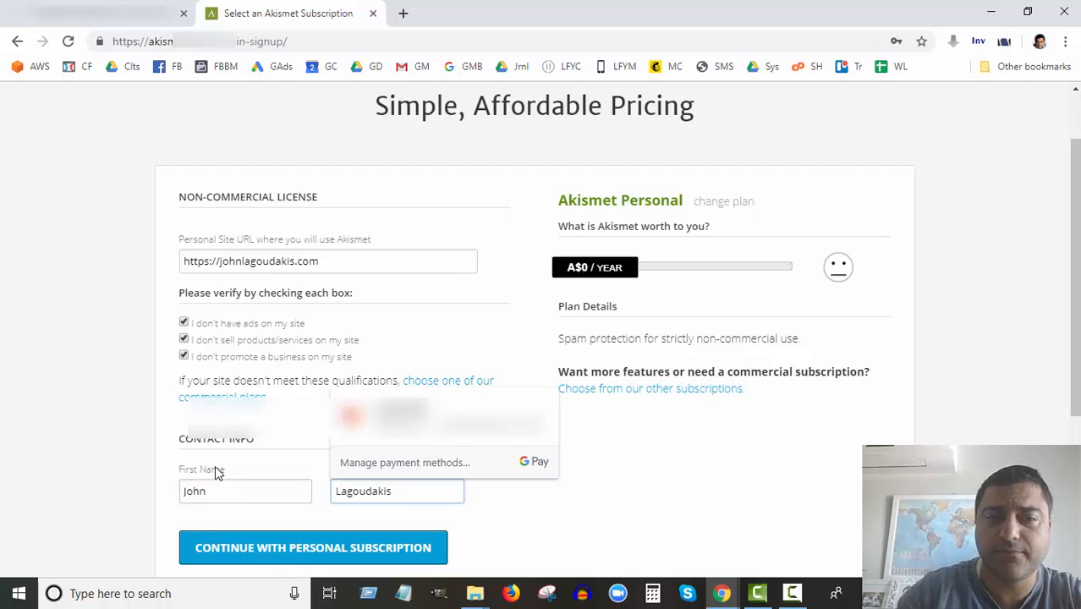
{"action": "left_click", "coordinate": [97, 425]}
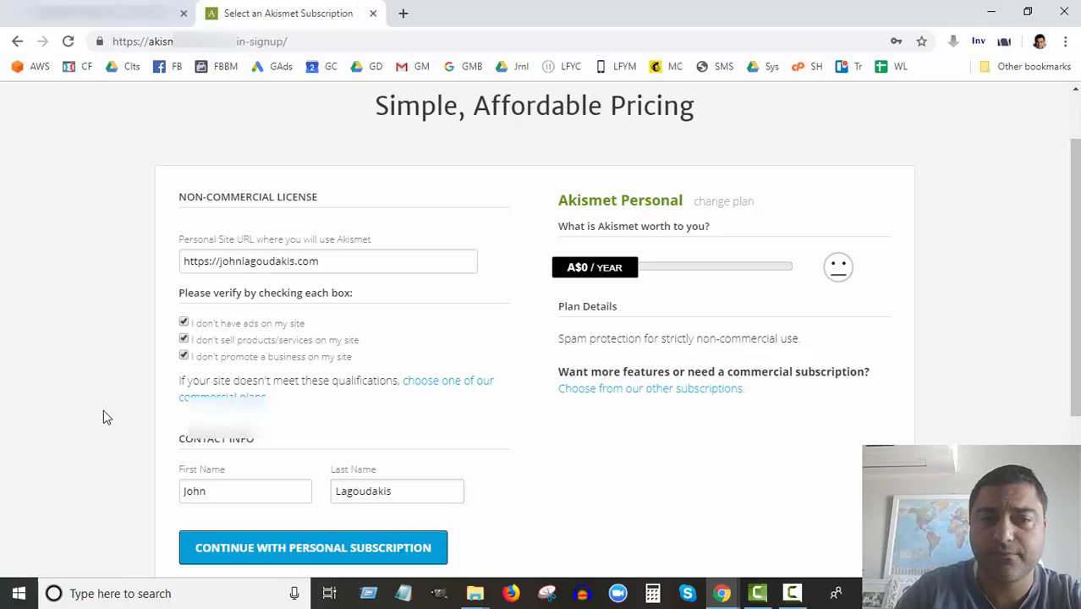
{"action": "left_click", "coordinate": [338, 549]}
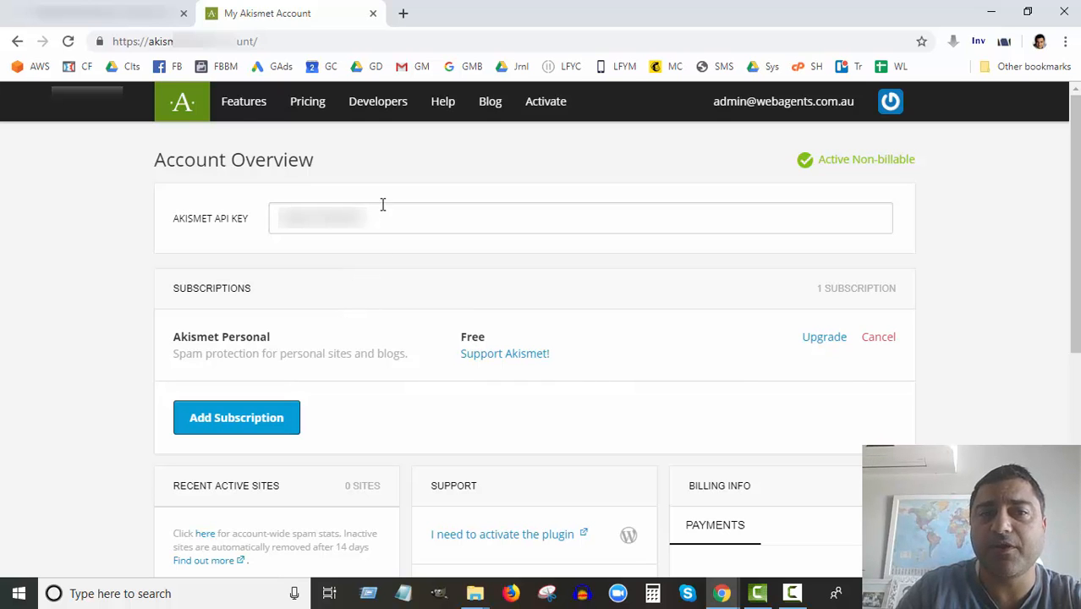
Copy the Akismet API key from the account overview and return to WordPress.
{"action": "left_click_drag", "start_coordinate": [371, 218], "coordinate": [252, 218]}
{"action": "right_click", "coordinate": [311, 221]}
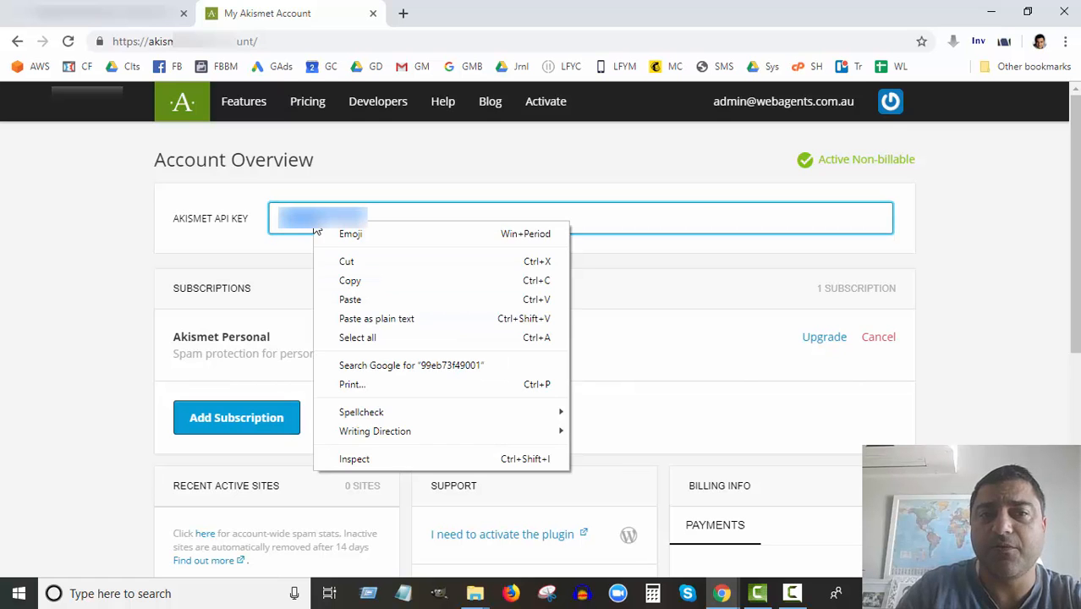
{"action": "left_click", "coordinate": [347, 280]}
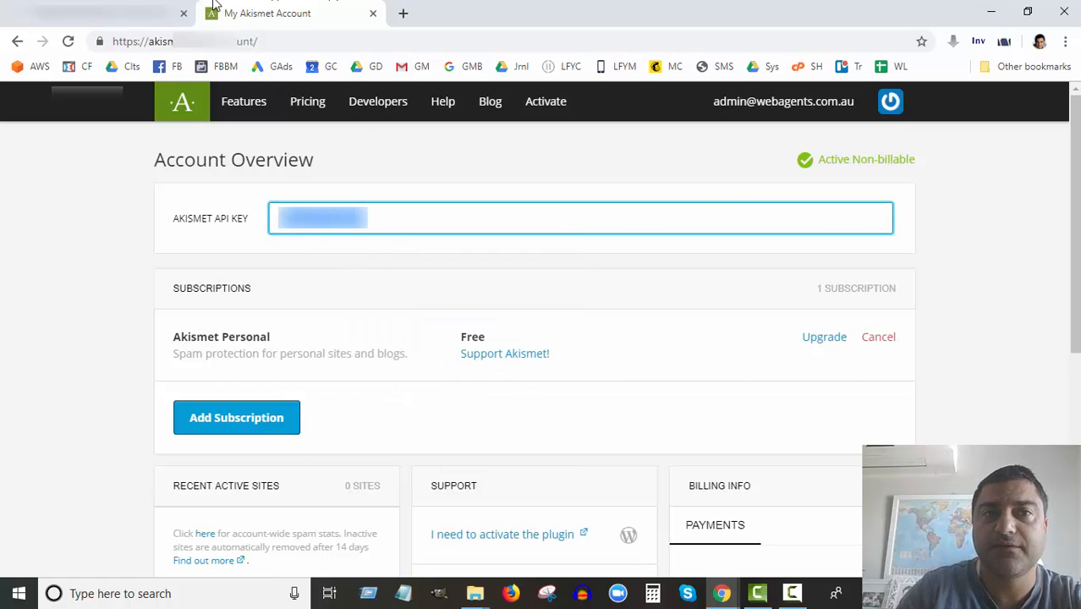
{"action": "left_click", "coordinate": [74, 20]}
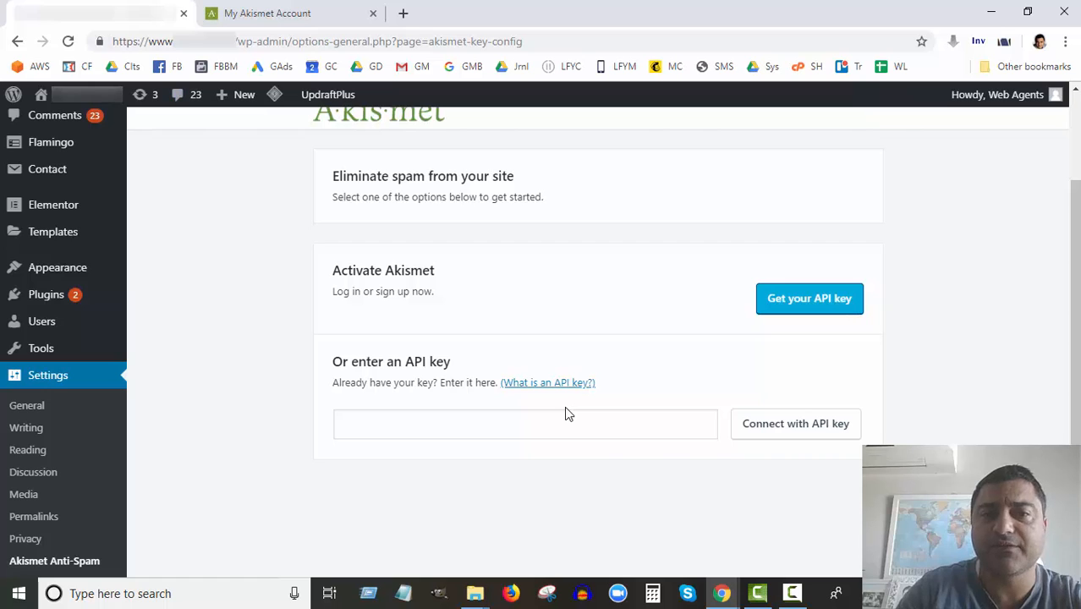
Paste the copied key into the 'Or enter an API key' field and connect Akismet.
{"action": "left_click", "coordinate": [440, 420]}
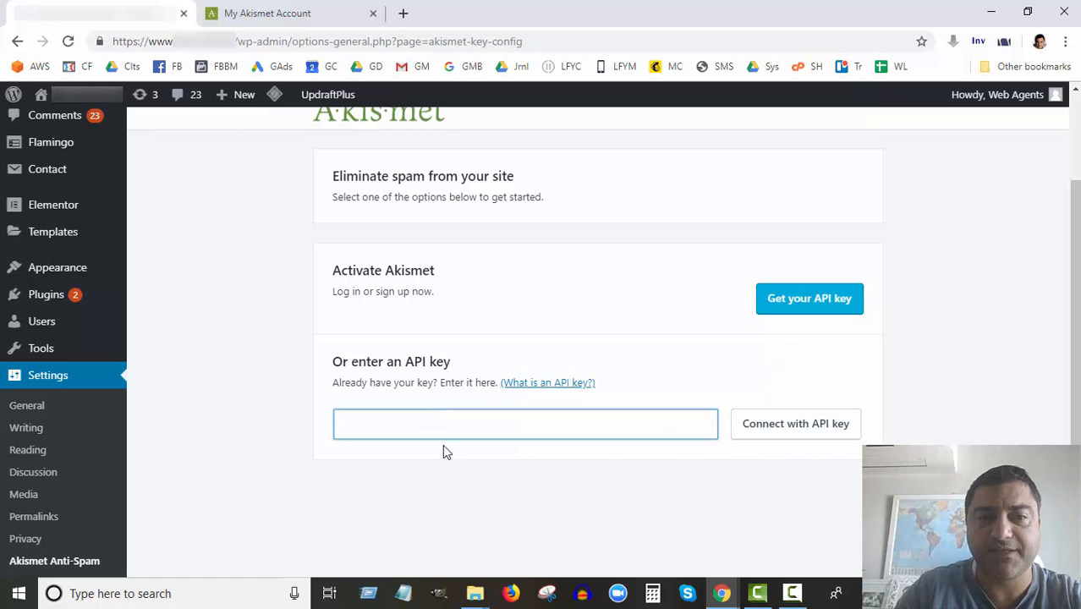
{"action": "key", "text": "ctrl+v"}
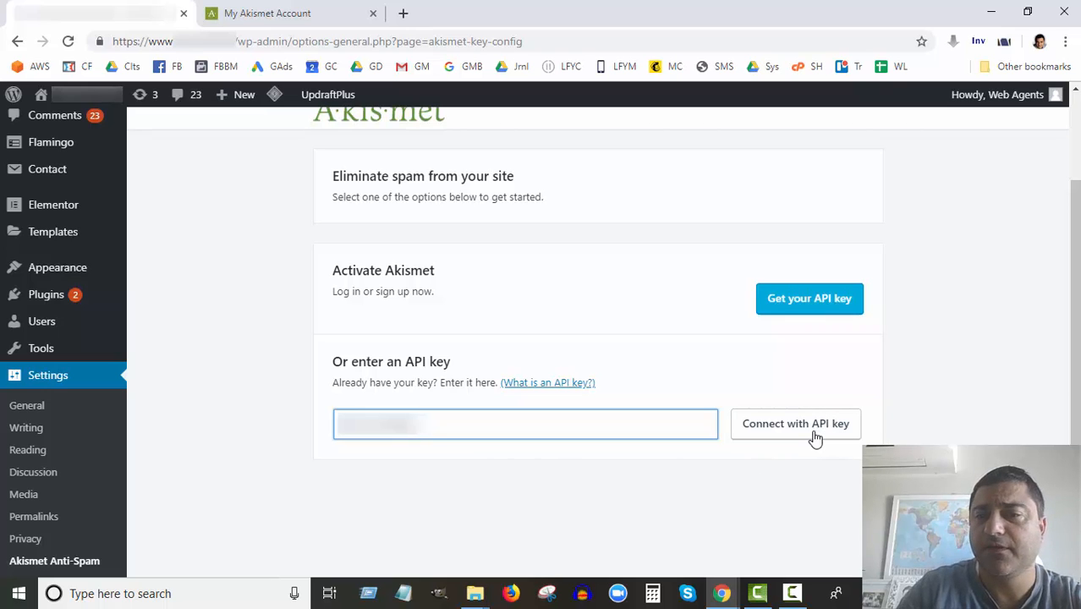
{"action": "left_click", "coordinate": [817, 435]}
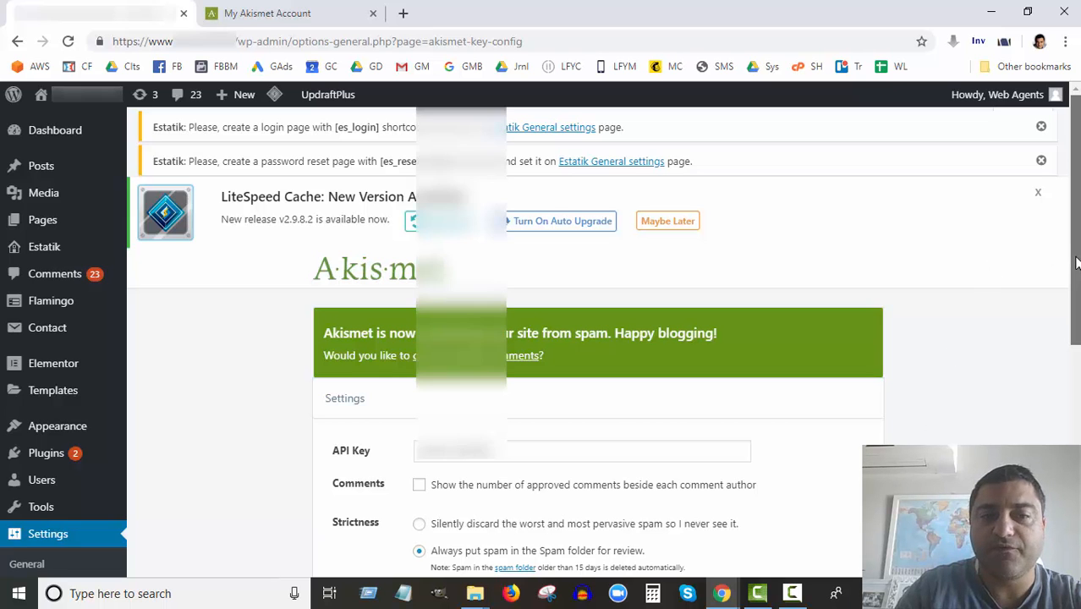
{"action": "scroll", "coordinate": [1070, 296], "scroll_direction": "down", "scroll_amount": 2}
{"action": "scroll", "coordinate": [1063, 337], "scroll_direction": "down", "scroll_amount": 3}
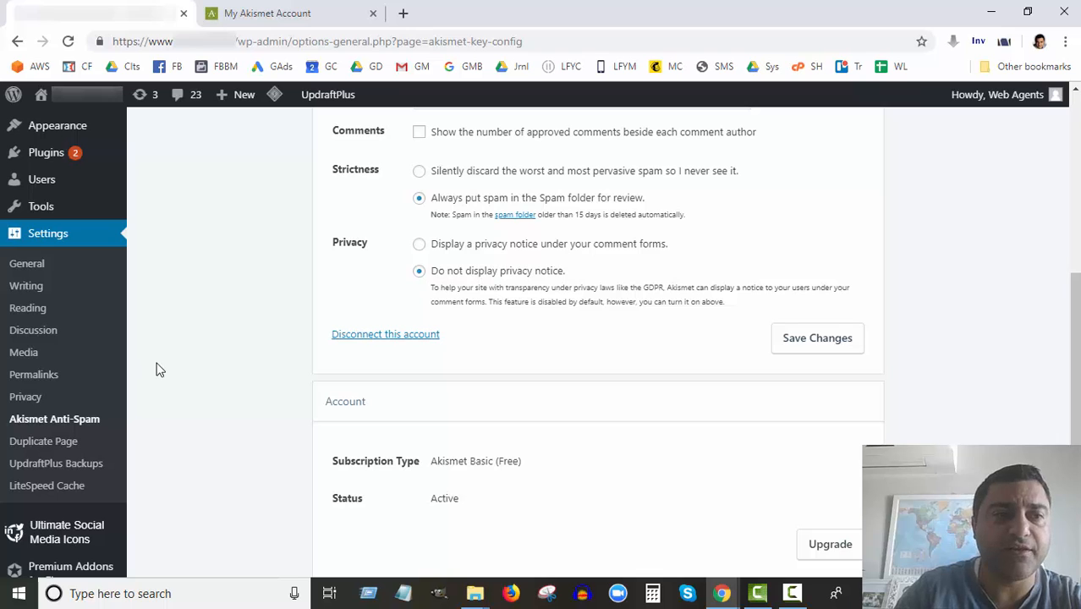
{"action": "mouse_move", "coordinate": [46, 151]}
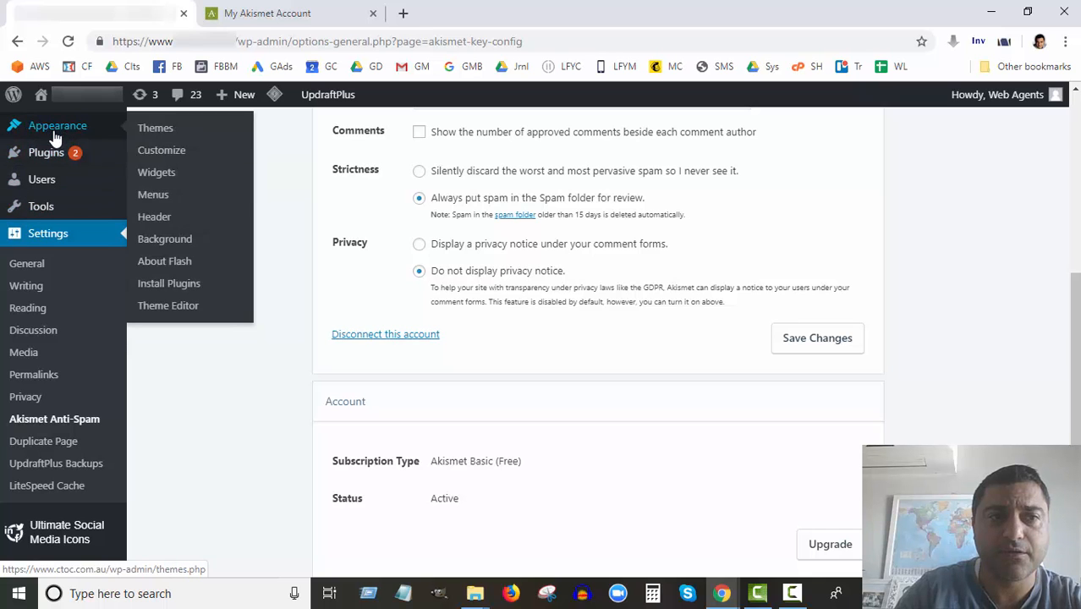
{"action": "scroll", "coordinate": [34, 193], "scroll_direction": "up", "scroll_amount": 4}
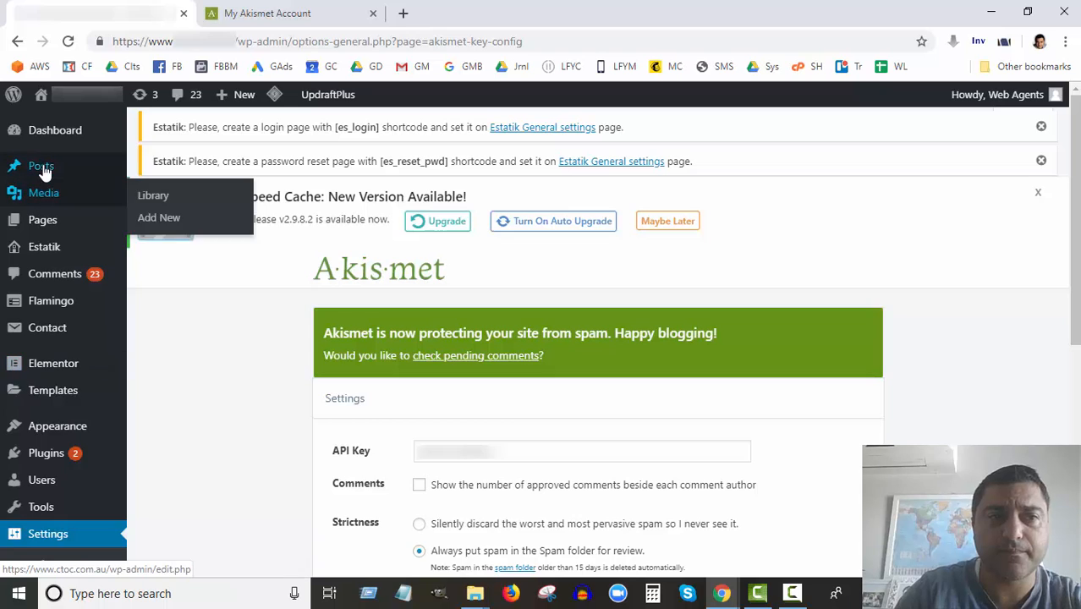
{"action": "mouse_move", "coordinate": [89, 167]}
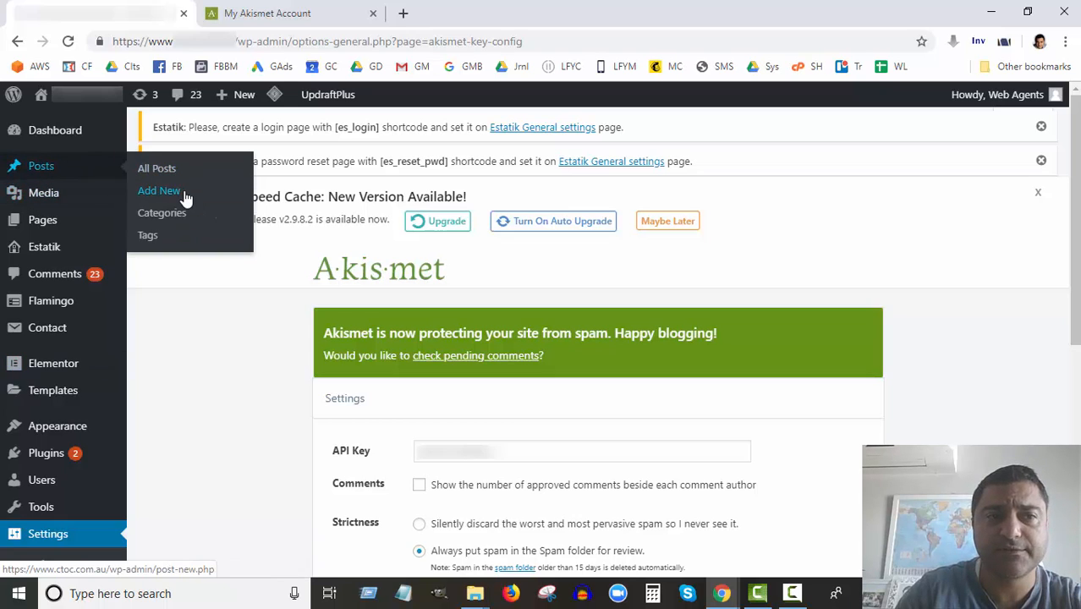
Mark the order, over-the-counter, buy and albenza albendazole comments as spam.
{"action": "left_click", "coordinate": [61, 283]}
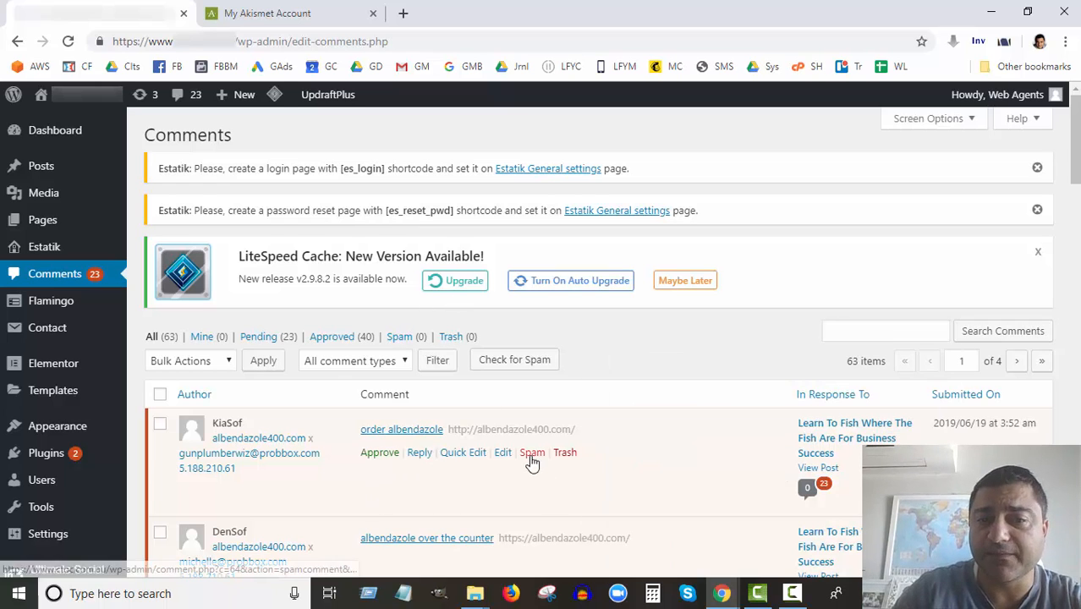
{"action": "left_click", "coordinate": [533, 457]}
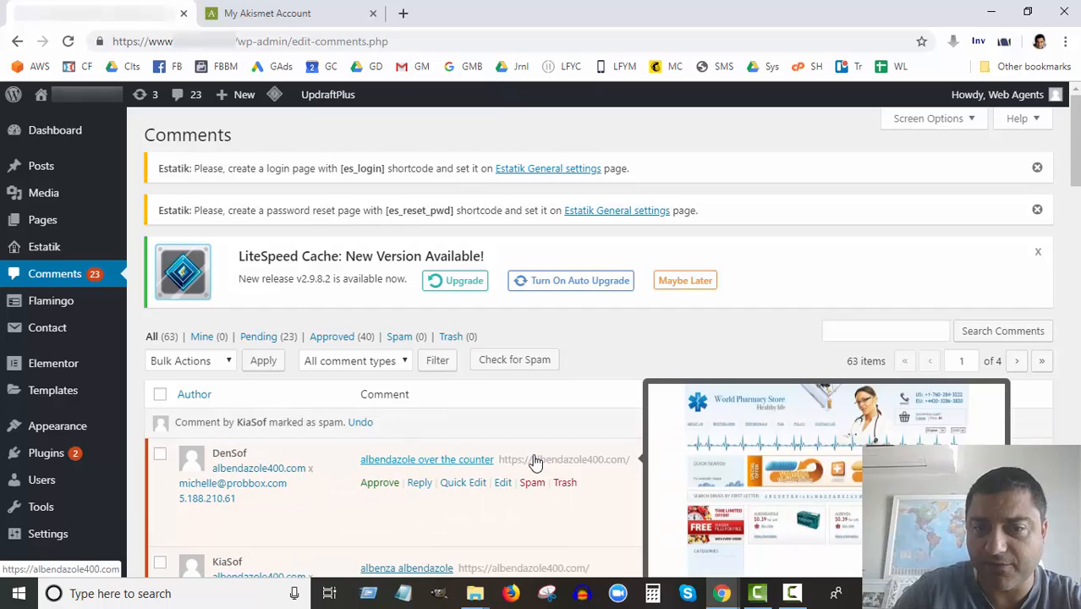
{"action": "scroll", "coordinate": [534, 458], "scroll_direction": "down", "scroll_amount": 2}
{"action": "left_click", "coordinate": [533, 326]}
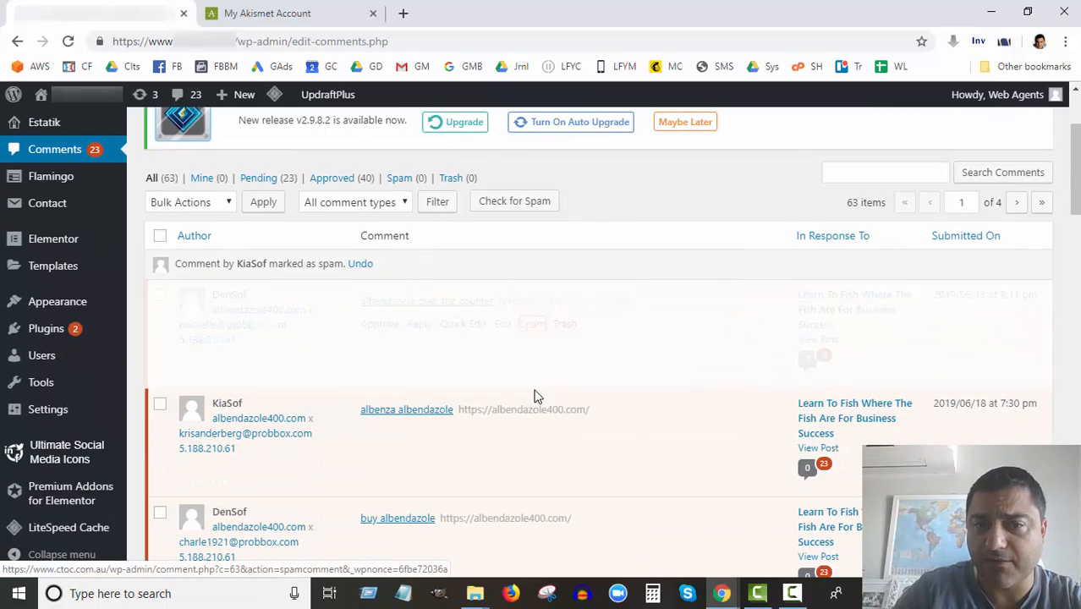
{"action": "left_click", "coordinate": [533, 463]}
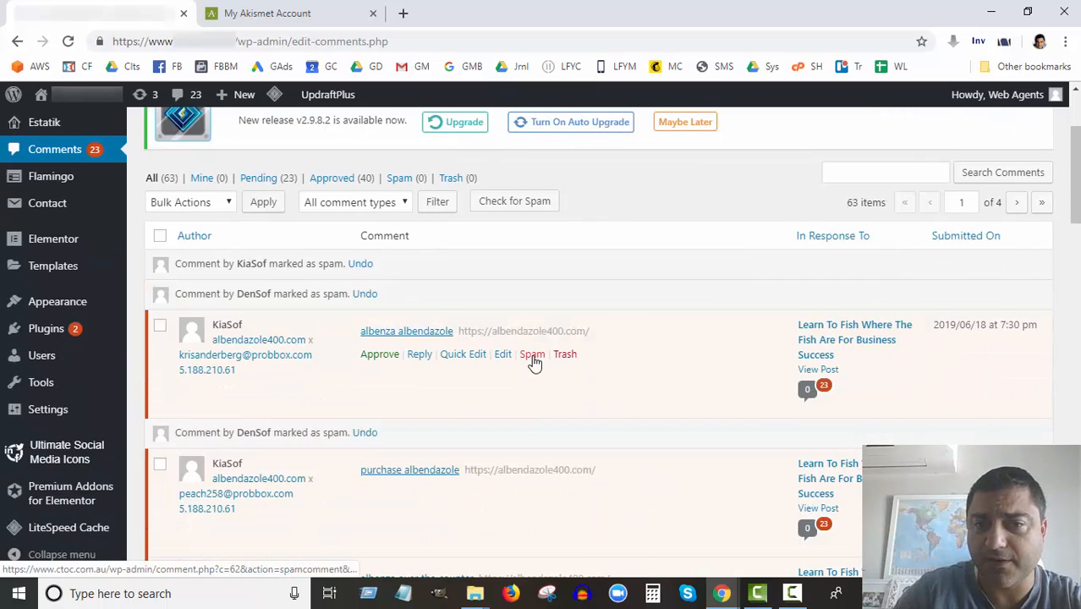
{"action": "left_click", "coordinate": [532, 354]}
{"action": "scroll", "coordinate": [532, 422], "scroll_direction": "up", "scroll_amount": 2}
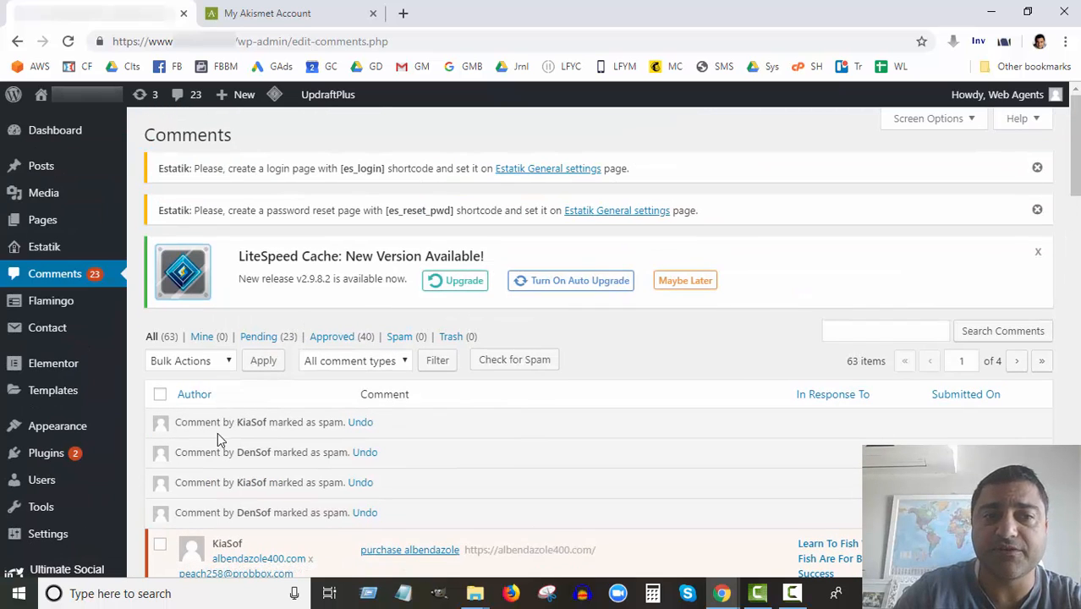
Filter the comments to Spam (4) and review the four flagged albendazole comments.
{"action": "left_click", "coordinate": [404, 338]}
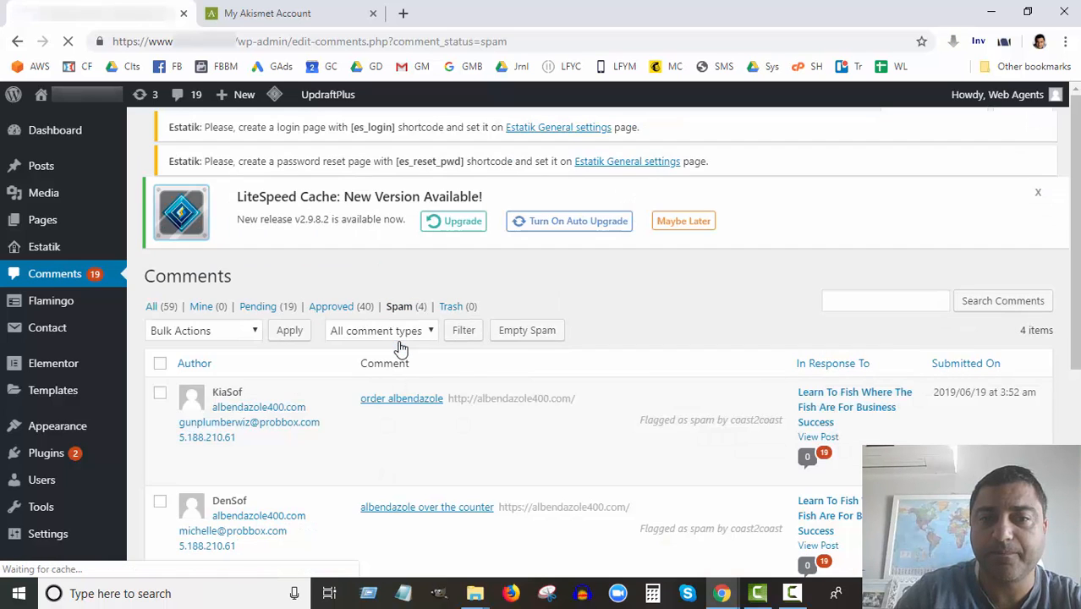
{"action": "scroll", "coordinate": [476, 533], "scroll_direction": "down", "scroll_amount": 3}
{"action": "scroll", "coordinate": [477, 533], "scroll_direction": "up", "scroll_amount": 1}
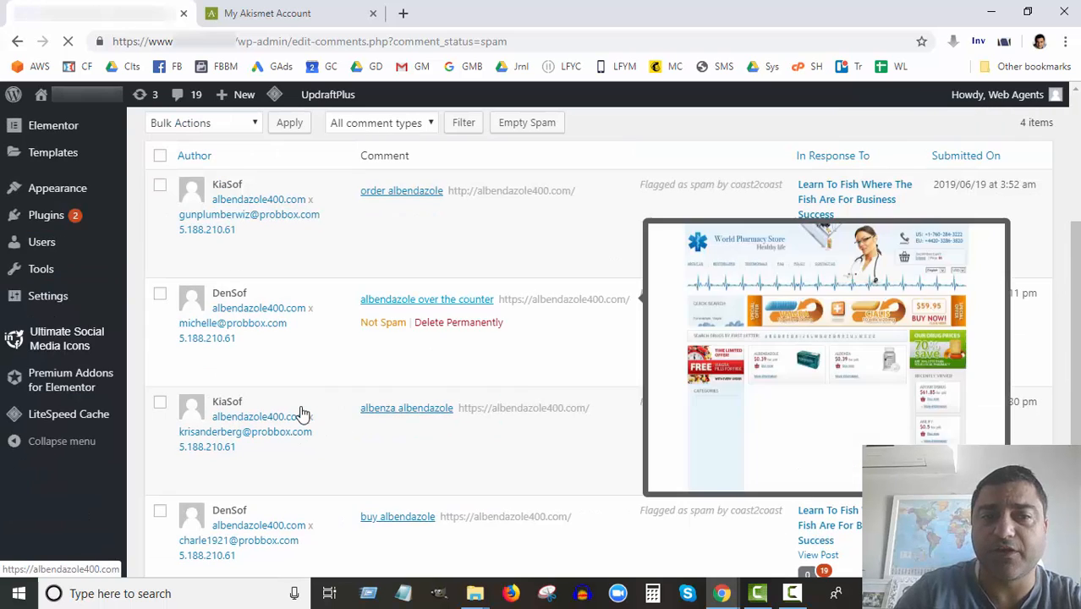
{"action": "scroll", "coordinate": [290, 332], "scroll_direction": "up", "scroll_amount": 2}
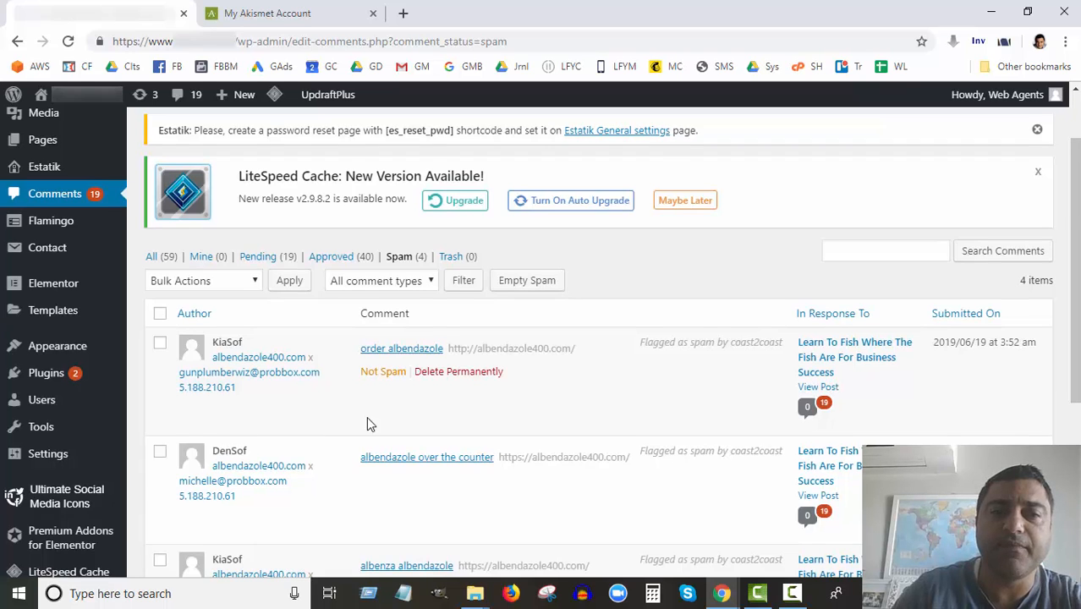
{"action": "scroll", "coordinate": [368, 424], "scroll_direction": "down", "scroll_amount": 2}
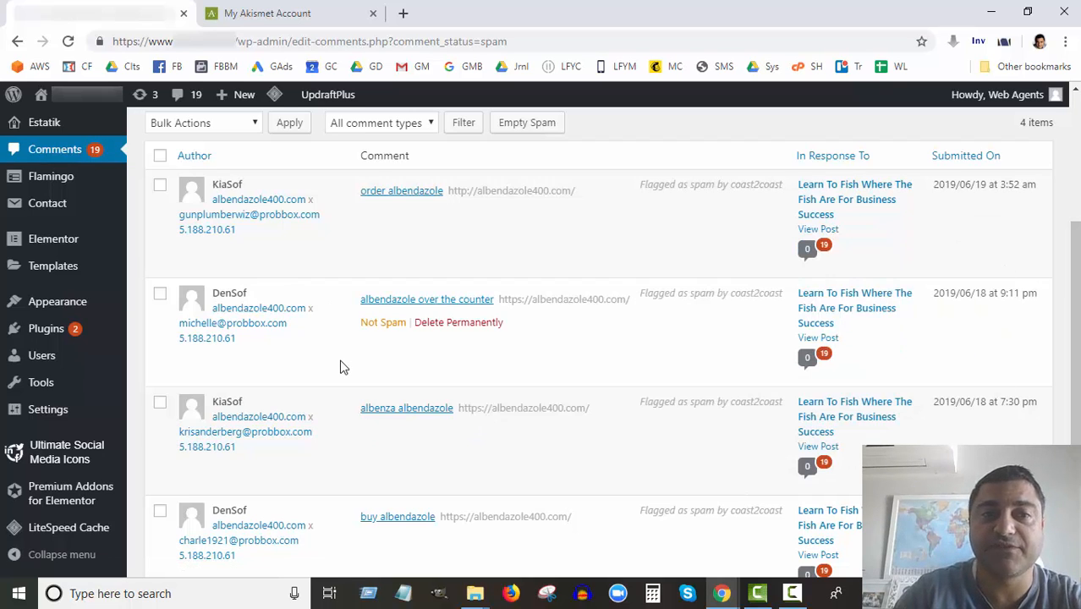
{"action": "scroll", "coordinate": [340, 366], "scroll_direction": "up", "scroll_amount": 1}
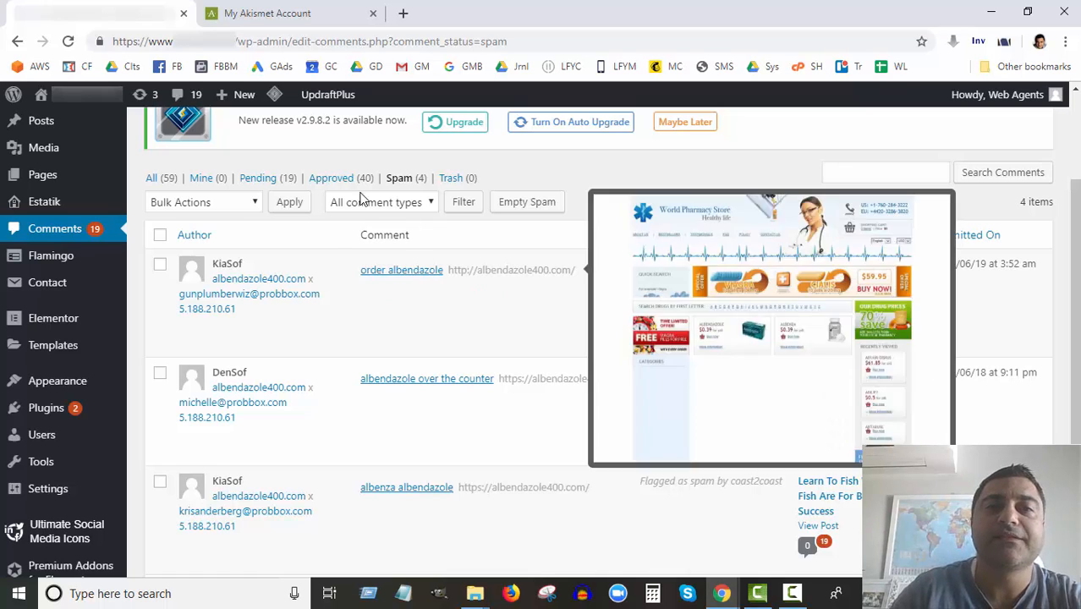
Filter the comments to Pending (19) and scroll through the ones awaiting moderation.
{"action": "left_click", "coordinate": [267, 179]}
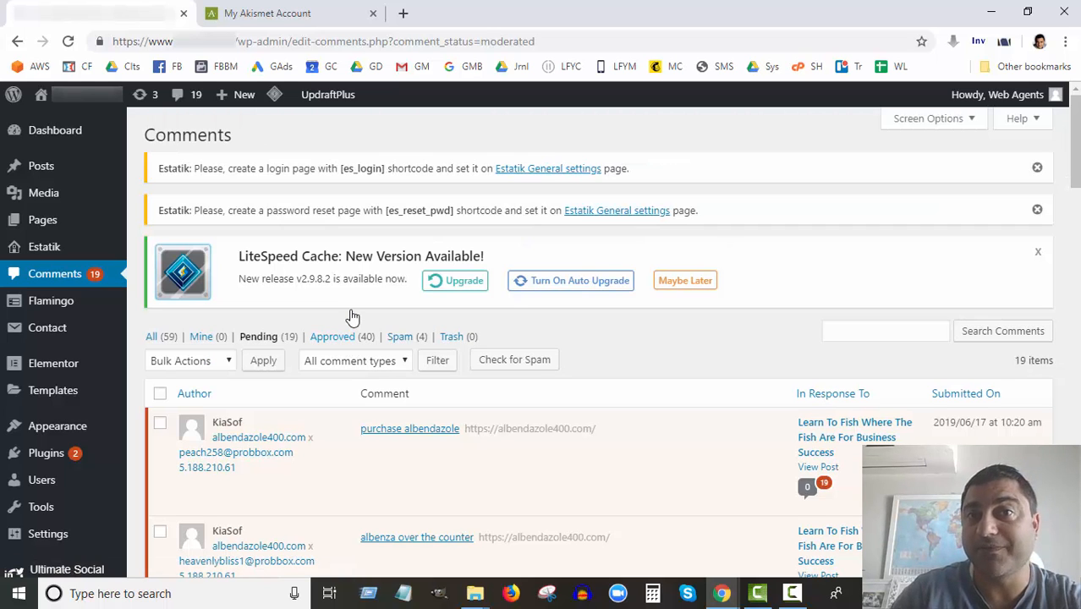
{"action": "scroll", "coordinate": [353, 317], "scroll_direction": "down", "scroll_amount": 1}
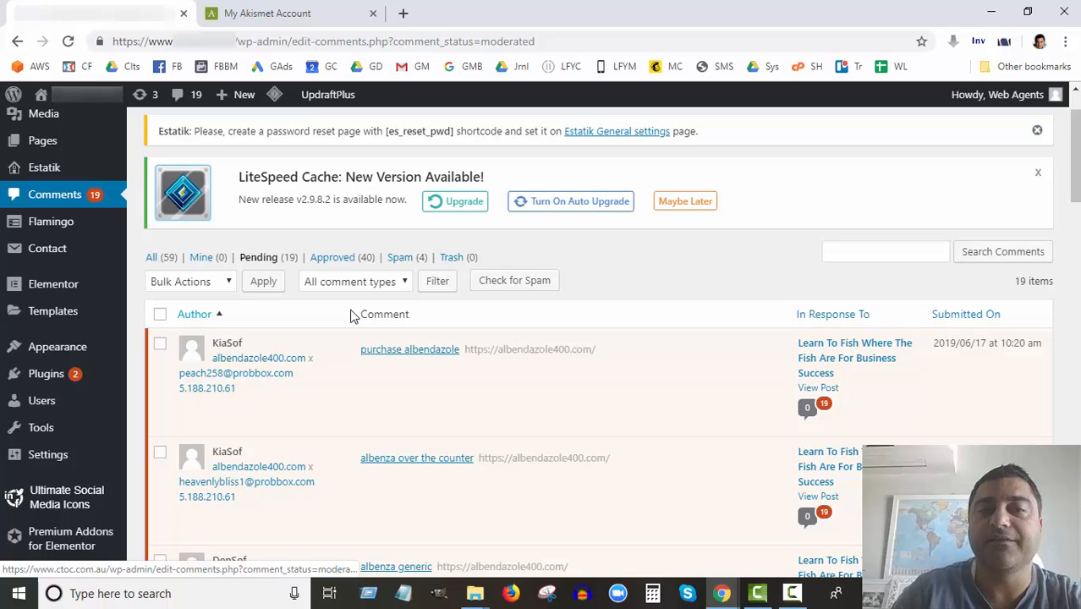